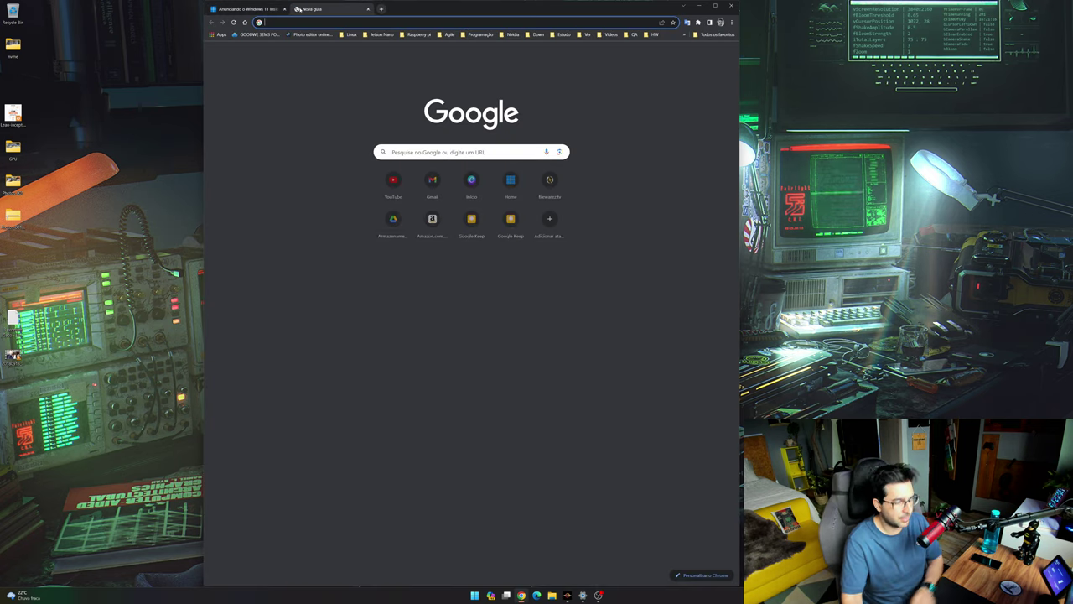
Open the Windows Insider Flight Hub page and examine the 25000 series builds table, including the ISO column.
{"action": "type", "text": "flight hub"}
{"action": "key", "text": "Return"}
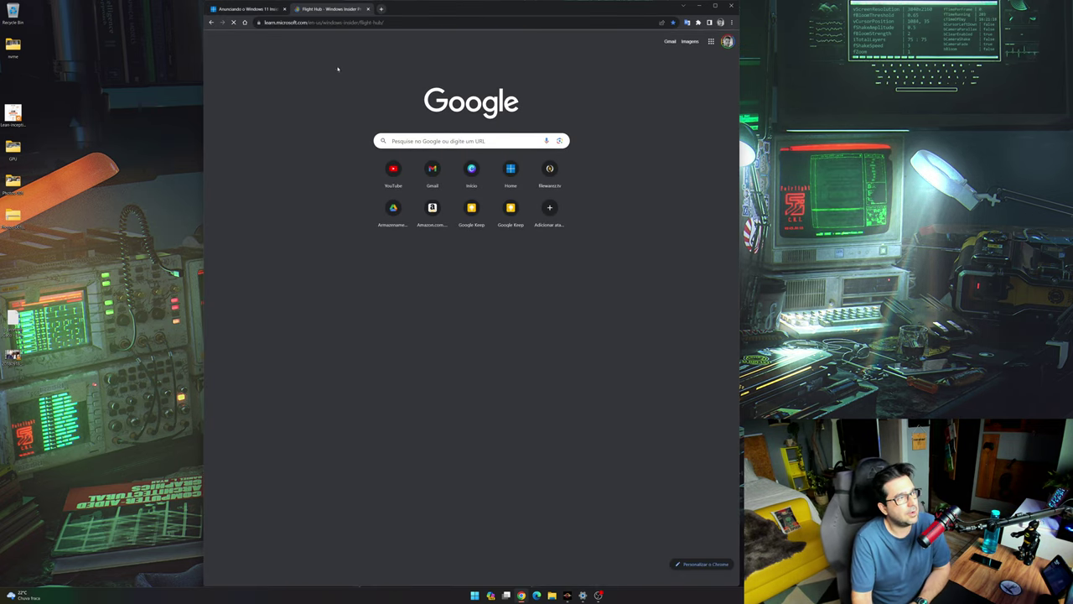
{"action": "scroll", "coordinate": [516, 278], "scroll_direction": "down", "scroll_amount": 1}
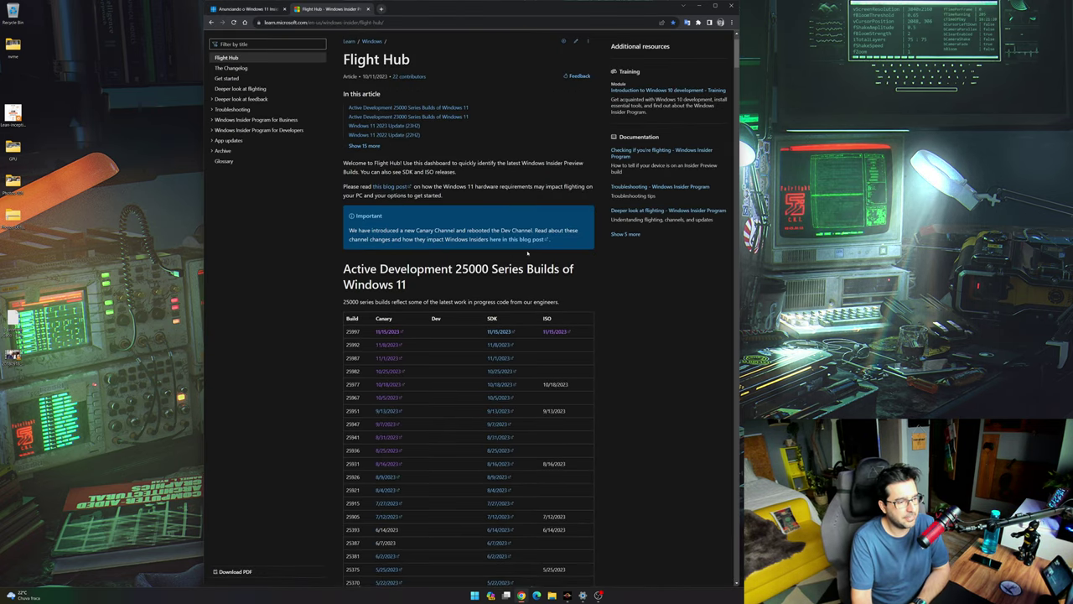
{"action": "scroll", "coordinate": [538, 253], "scroll_direction": "up", "scroll_amount": 1}
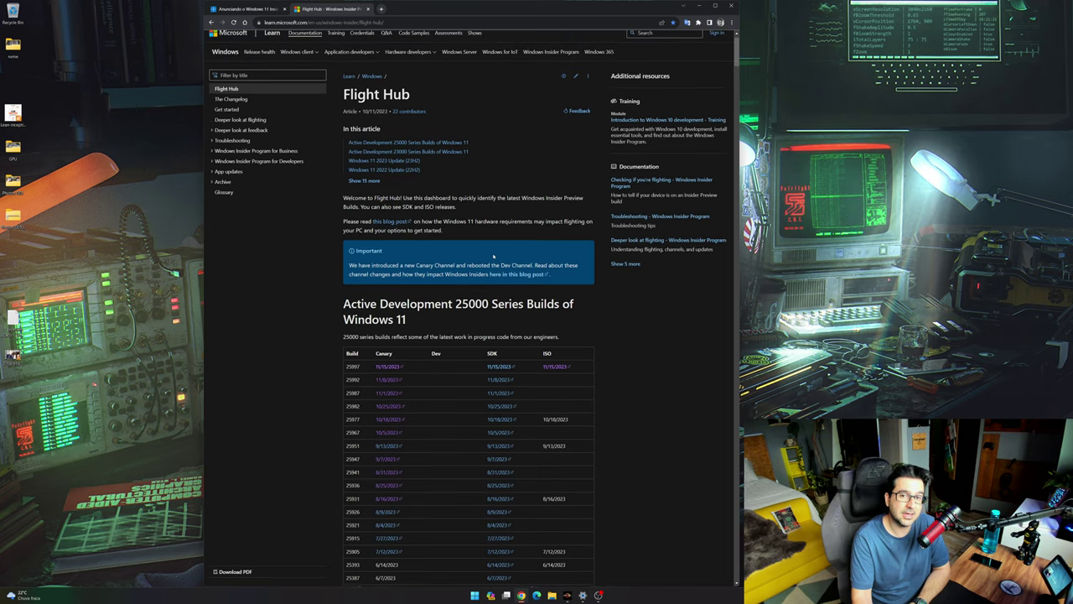
{"action": "scroll", "coordinate": [493, 257], "scroll_direction": "down", "scroll_amount": 1}
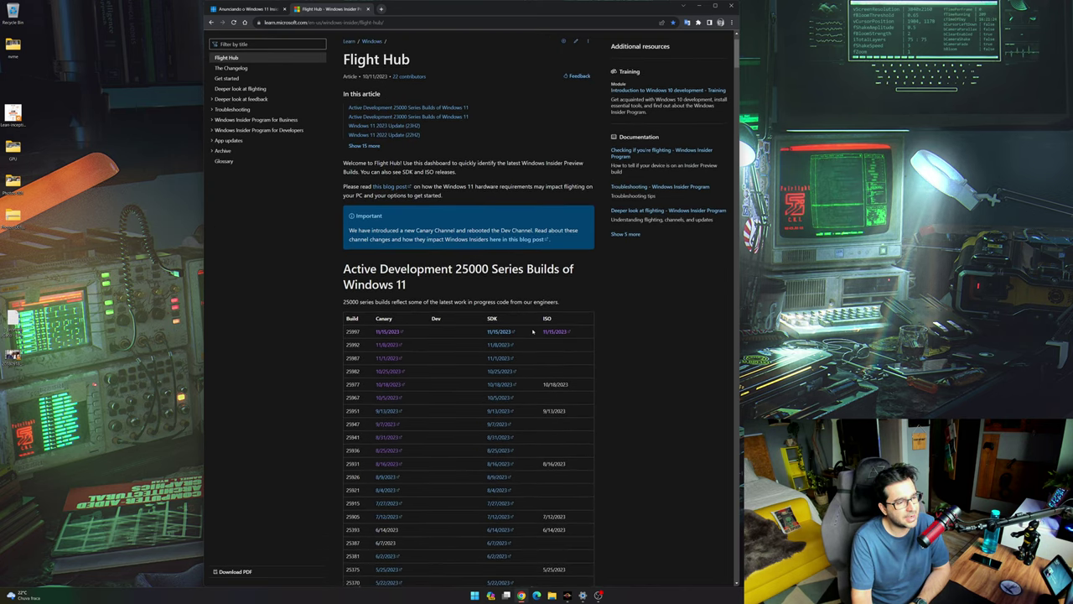
{"action": "scroll", "coordinate": [537, 327], "scroll_direction": "down", "scroll_amount": 5}
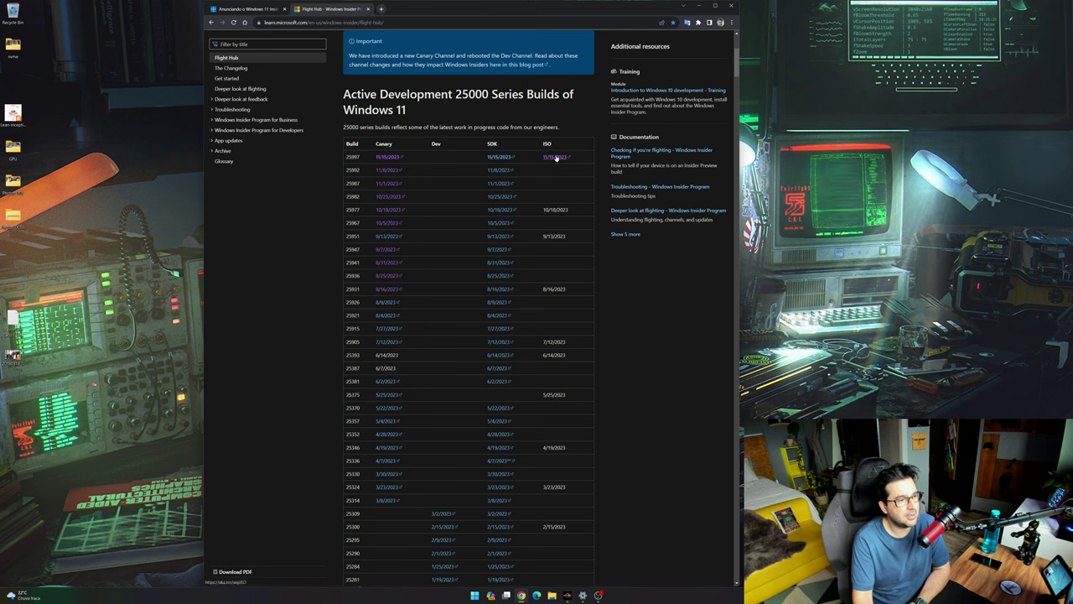
{"action": "scroll", "coordinate": [546, 421], "scroll_direction": "down", "scroll_amount": 3}
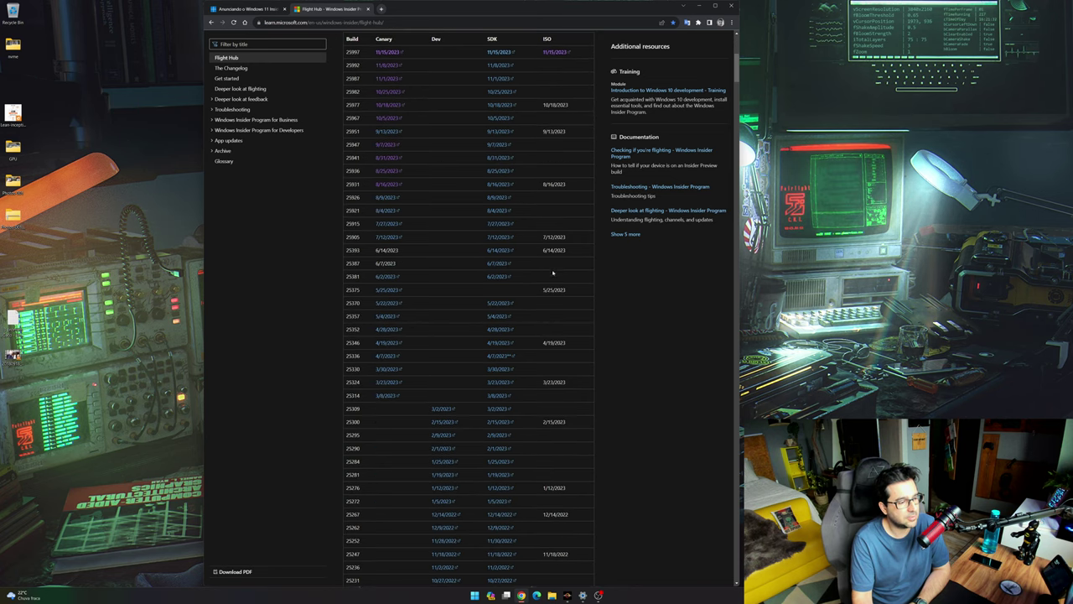
{"action": "scroll", "coordinate": [553, 285], "scroll_direction": "down", "scroll_amount": 5}
{"action": "scroll", "coordinate": [549, 298], "scroll_direction": "up", "scroll_amount": 10}
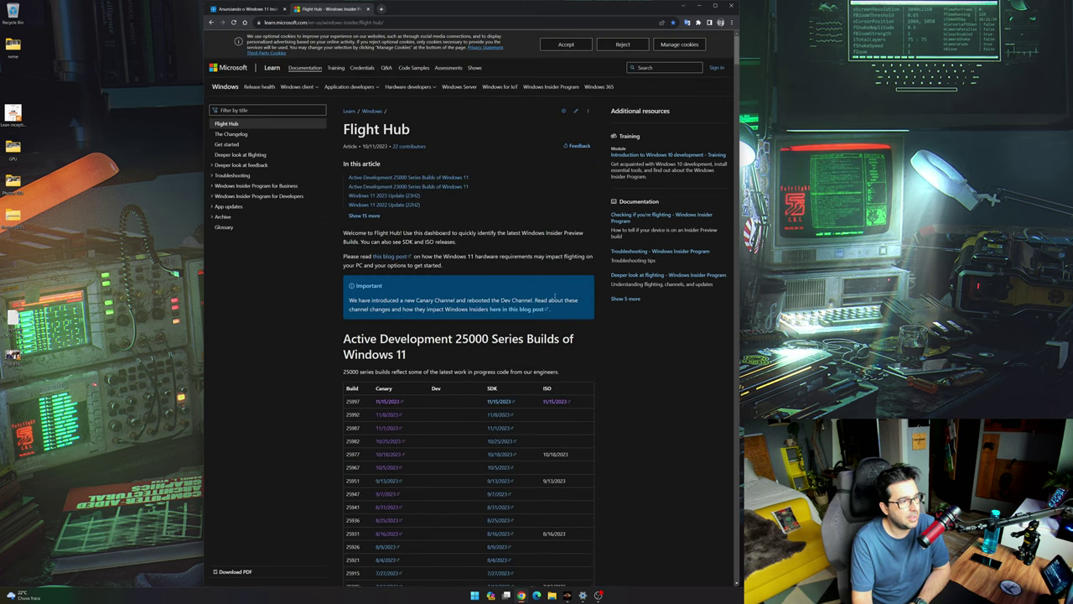
{"action": "scroll", "coordinate": [503, 289], "scroll_direction": "down", "scroll_amount": 3}
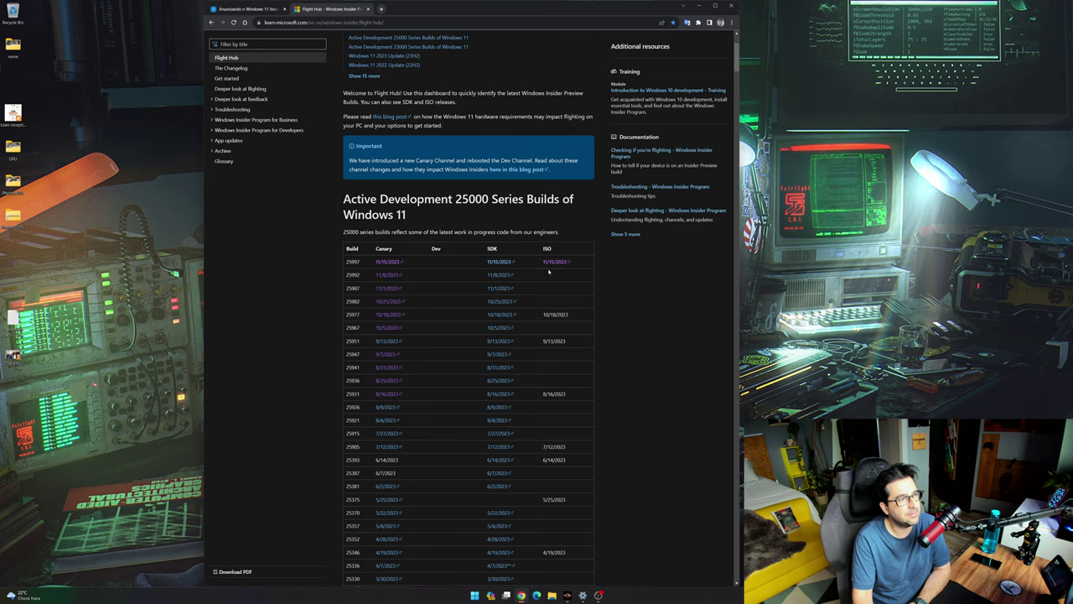
{"action": "scroll", "coordinate": [521, 314], "scroll_direction": "up", "scroll_amount": 2}
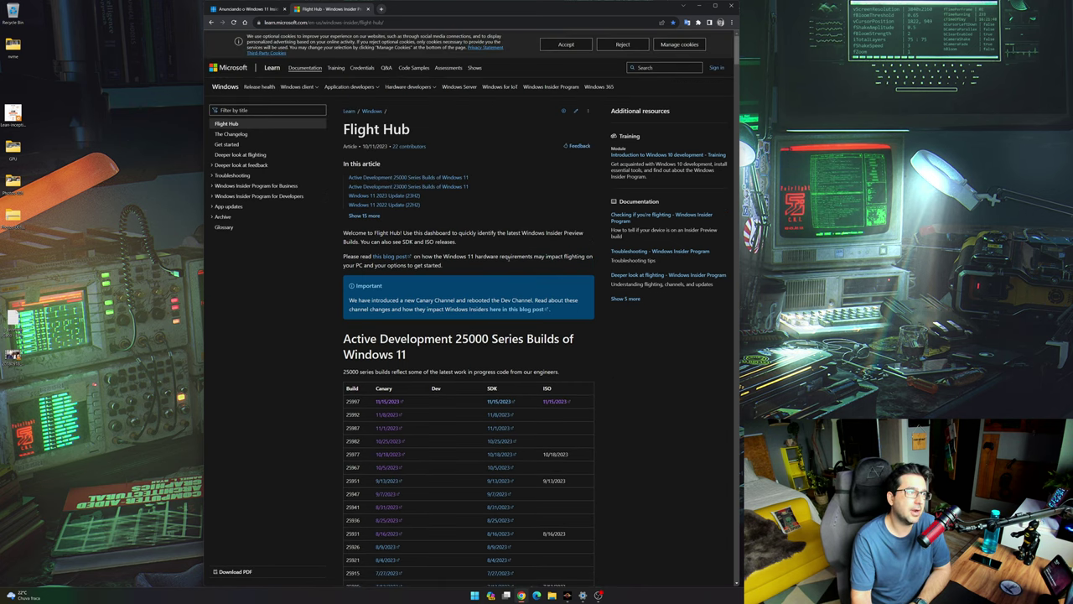
Read the changes, fixes, known issues and developer notes in the Build 25997 blog post, then minimize the browser.
{"action": "left_click", "coordinate": [249, 9]}
{"action": "scroll", "coordinate": [491, 264], "scroll_direction": "down", "scroll_amount": 2}
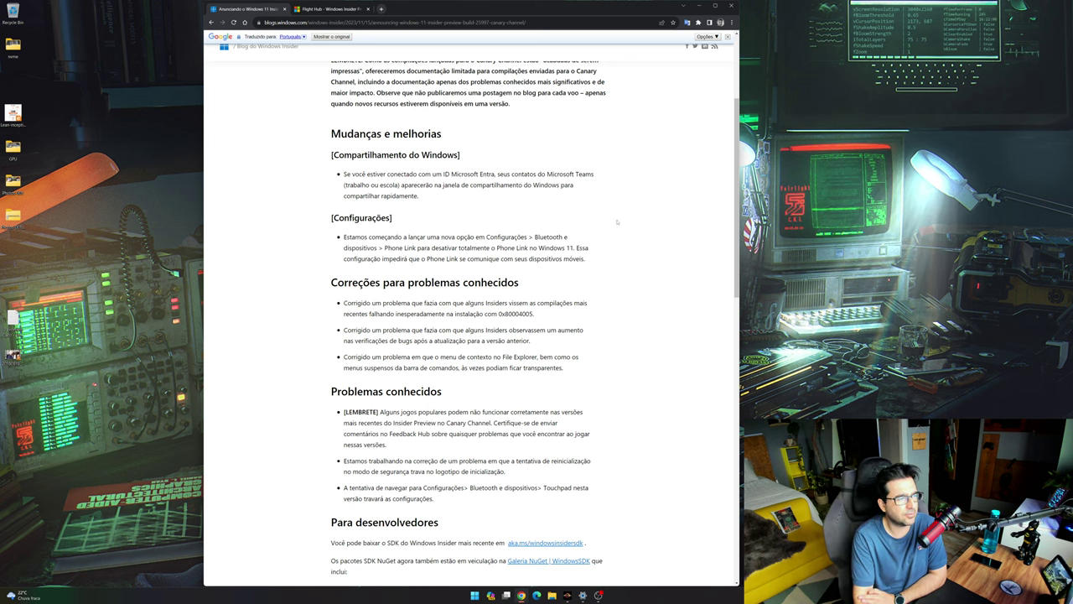
{"action": "scroll", "coordinate": [629, 241], "scroll_direction": "down", "scroll_amount": 1}
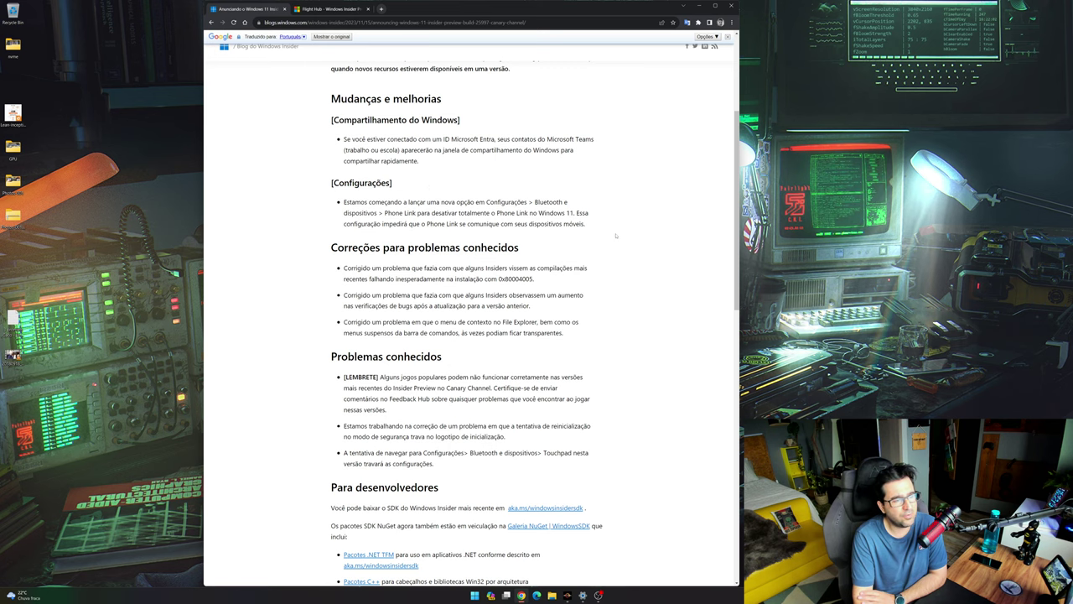
{"action": "scroll", "coordinate": [608, 241], "scroll_direction": "down", "scroll_amount": 3}
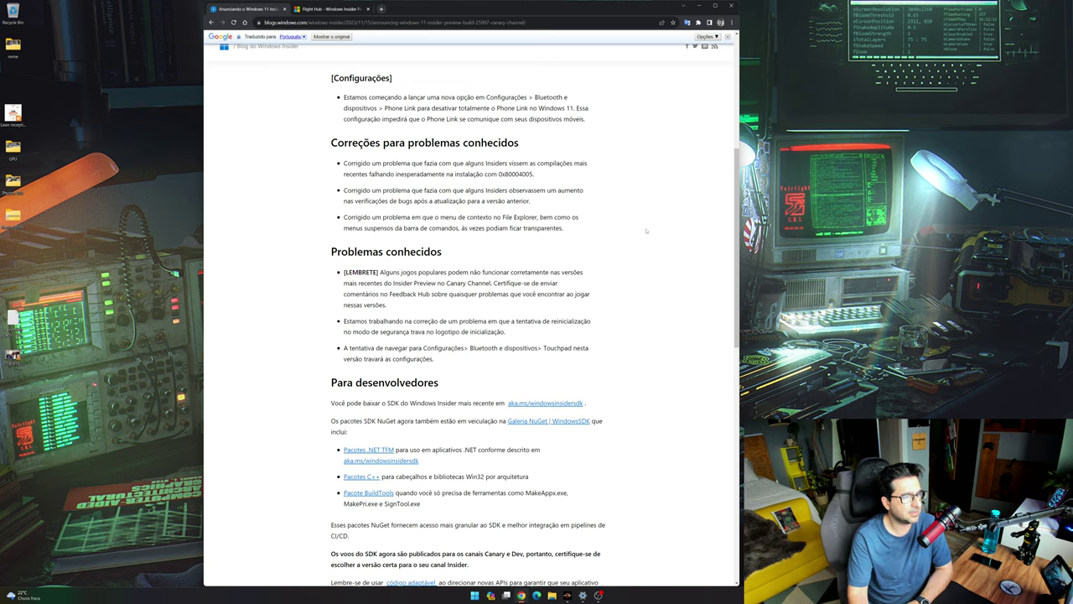
{"action": "scroll", "coordinate": [501, 192], "scroll_direction": "down", "scroll_amount": 2}
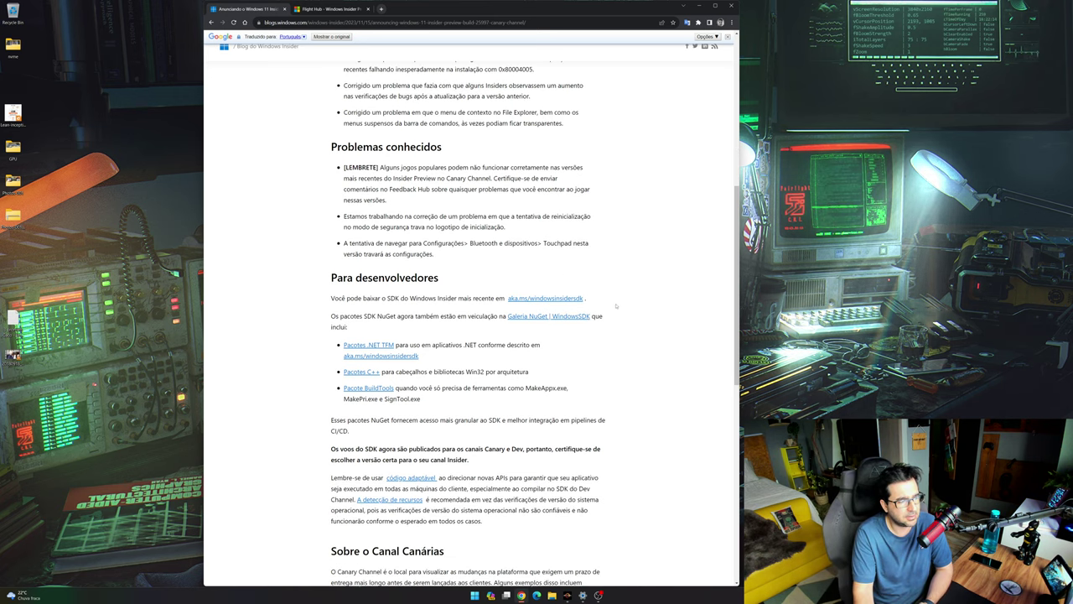
{"action": "scroll", "coordinate": [616, 306], "scroll_direction": "down", "scroll_amount": 3}
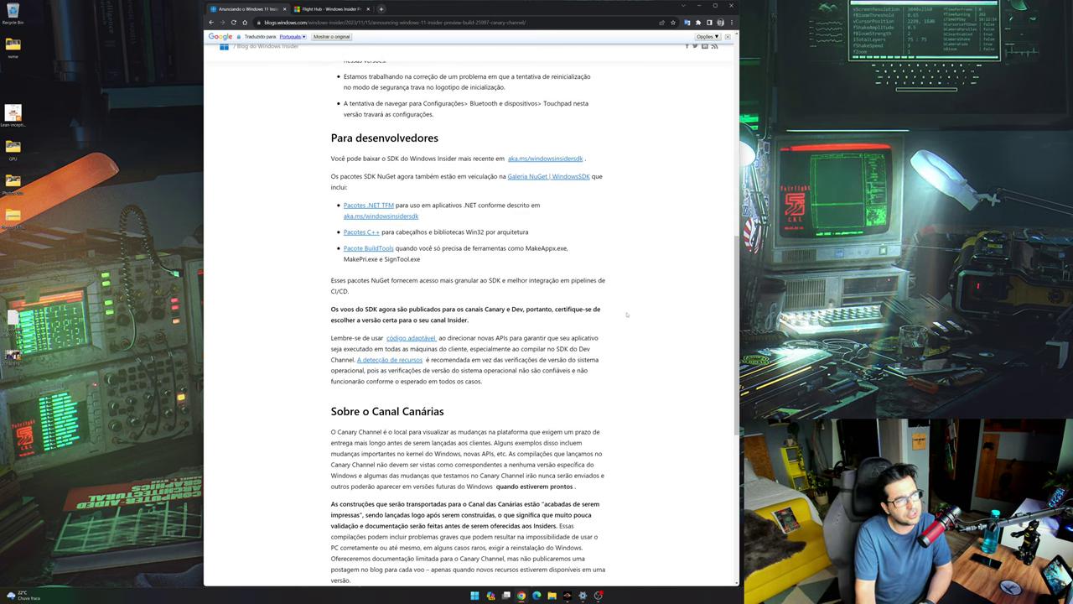
{"action": "key", "text": "Home"}
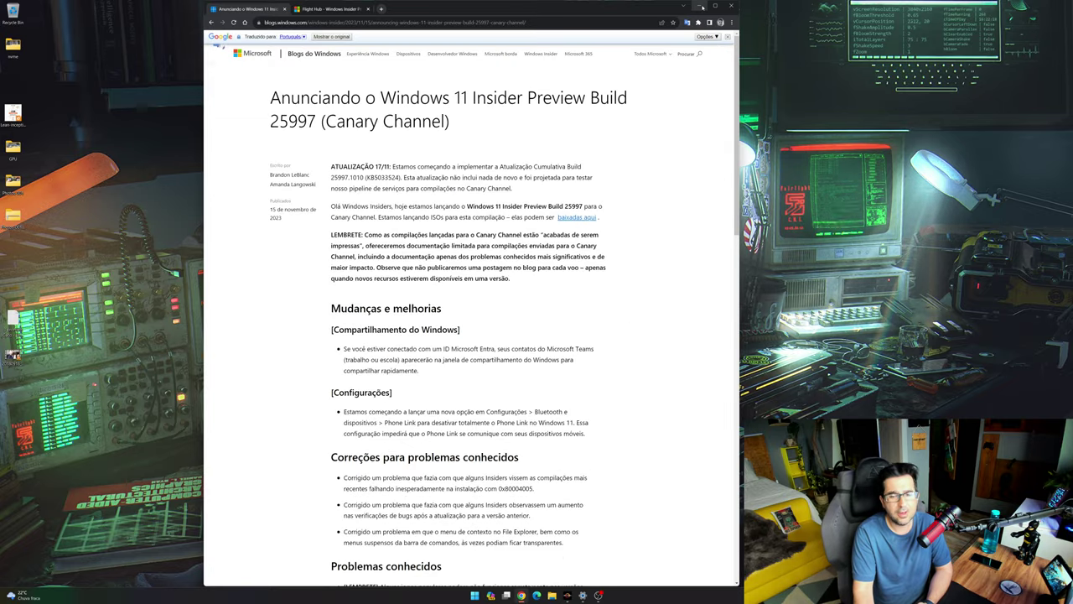
{"action": "left_click", "coordinate": [701, 6]}
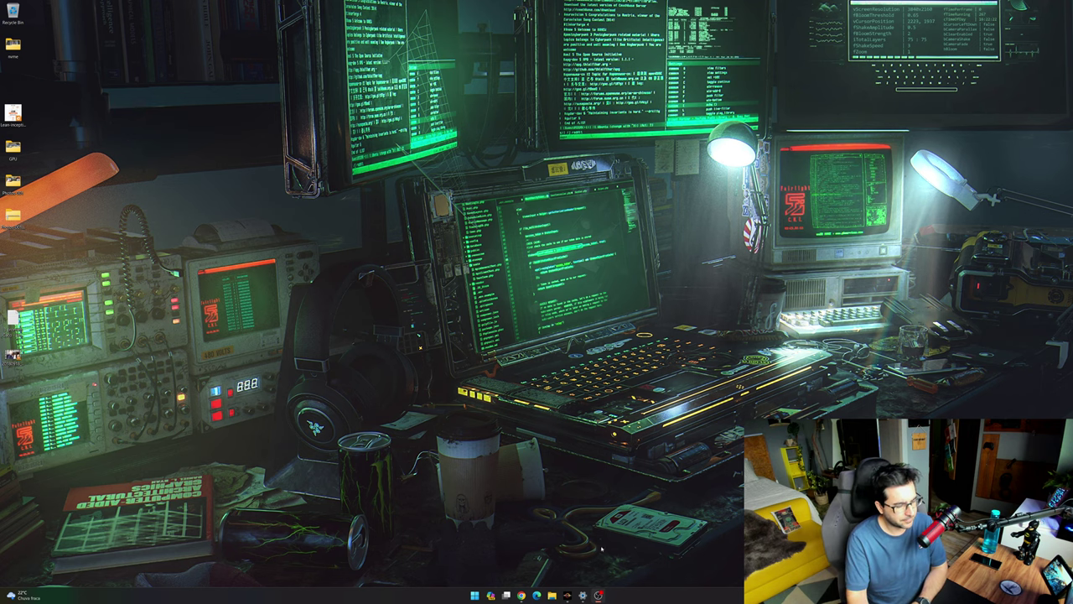
Open the image padrao TA-26 TG-31.png from the build 25992 folder in Videos using File Explorer.
{"action": "key", "text": "super+e"}
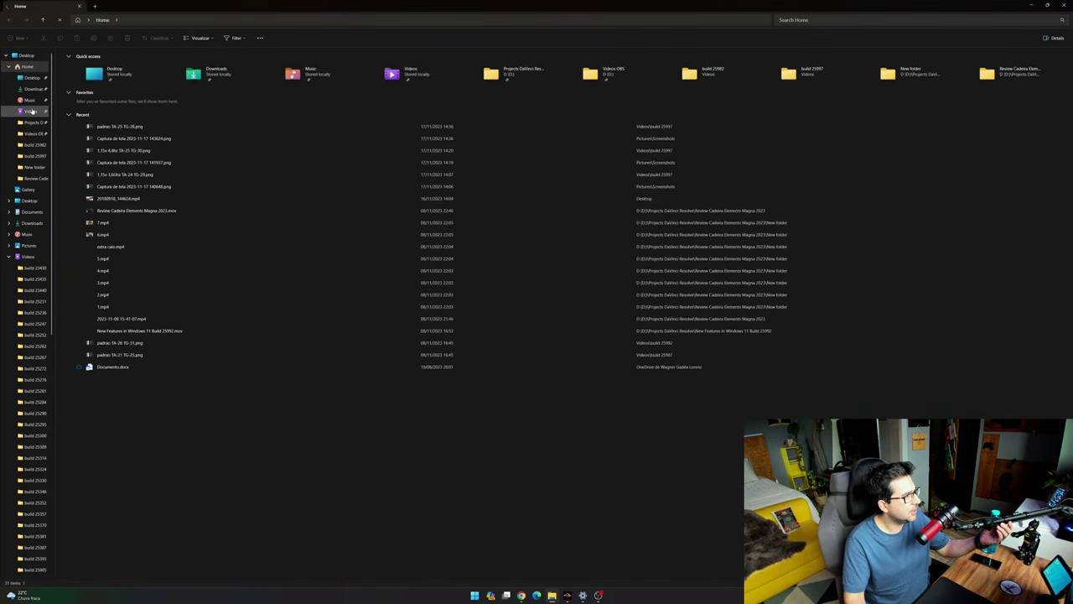
{"action": "scroll", "coordinate": [35, 277], "scroll_direction": "down", "scroll_amount": 10}
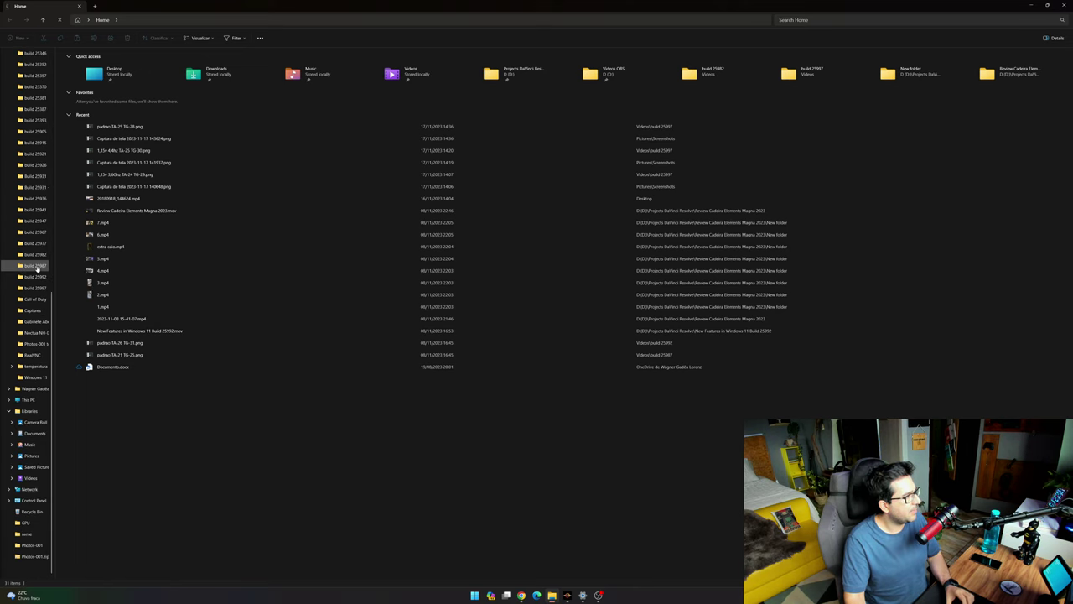
{"action": "scroll", "coordinate": [37, 267], "scroll_direction": "up", "scroll_amount": 10}
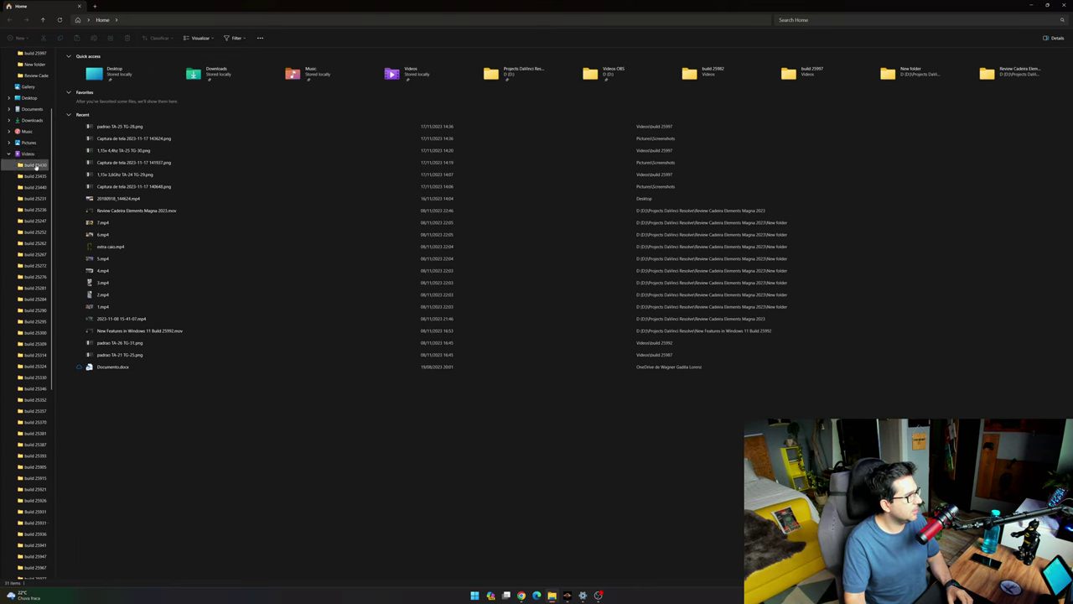
{"action": "left_click", "coordinate": [28, 155]}
{"action": "scroll", "coordinate": [158, 319], "scroll_direction": "down", "scroll_amount": 2}
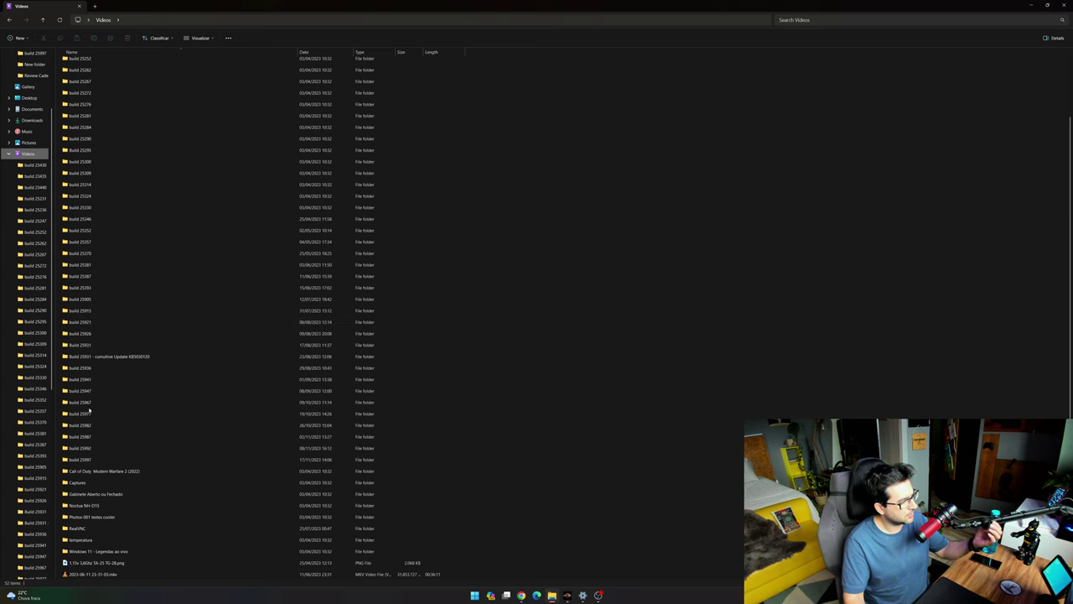
{"action": "double_click", "coordinate": [106, 448]}
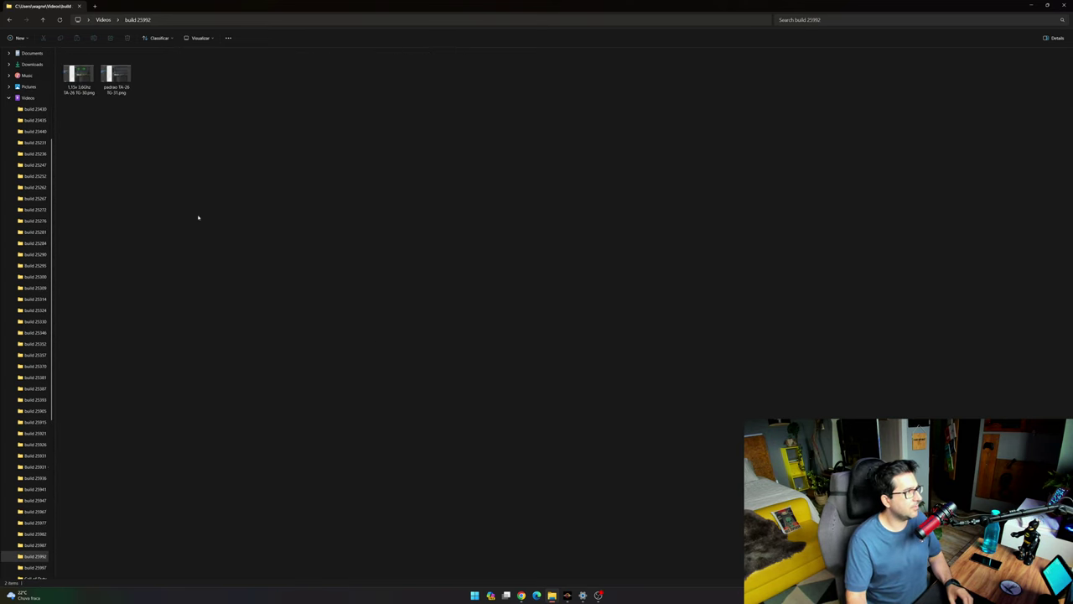
{"action": "double_click", "coordinate": [116, 78]}
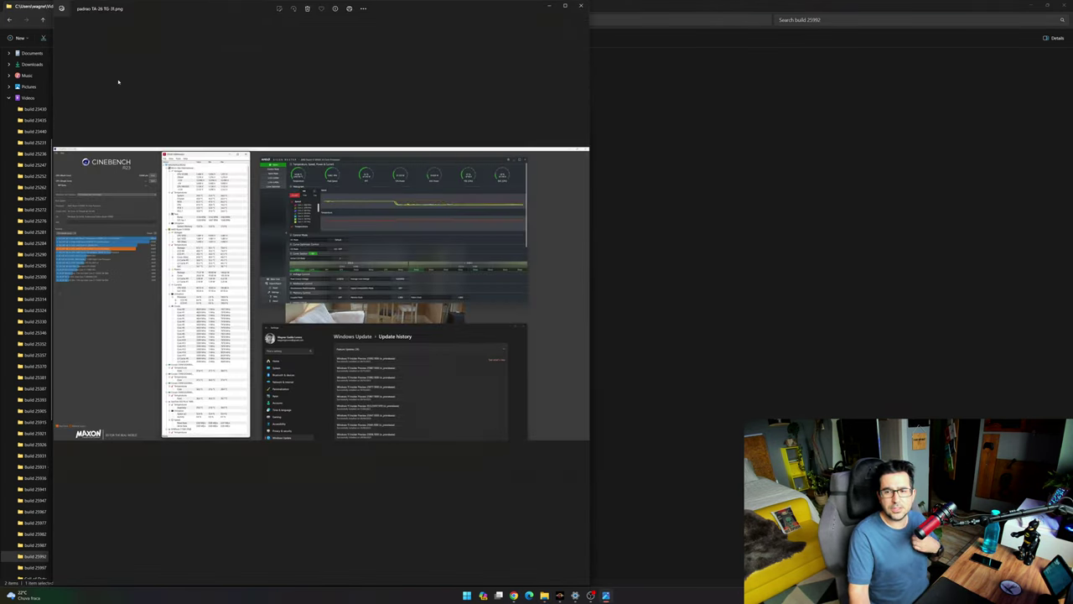
Open padrao TA-25 TG-28.png from the build 25997 folder and place it side by side with the build 25992 screenshot.
{"action": "key", "text": "alt+F4"}
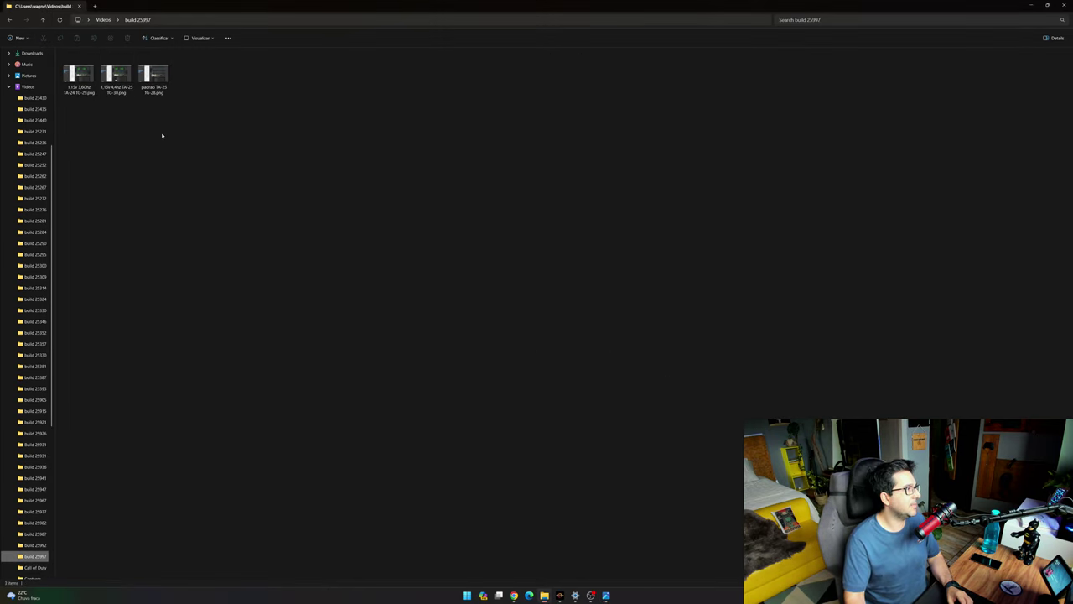
{"action": "double_click", "coordinate": [147, 75]}
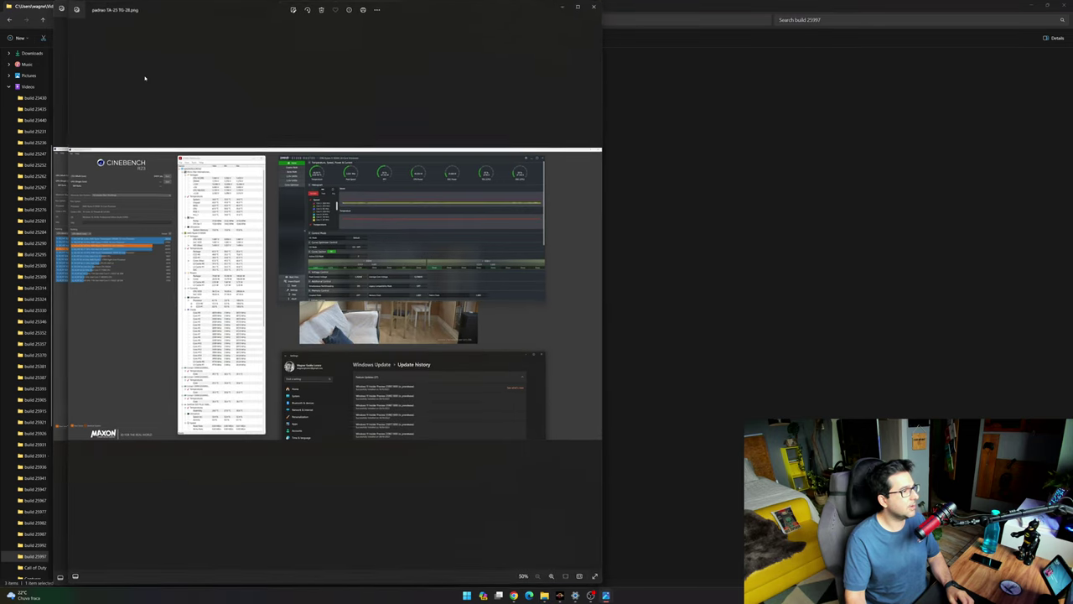
{"action": "key", "text": "super+Right"}
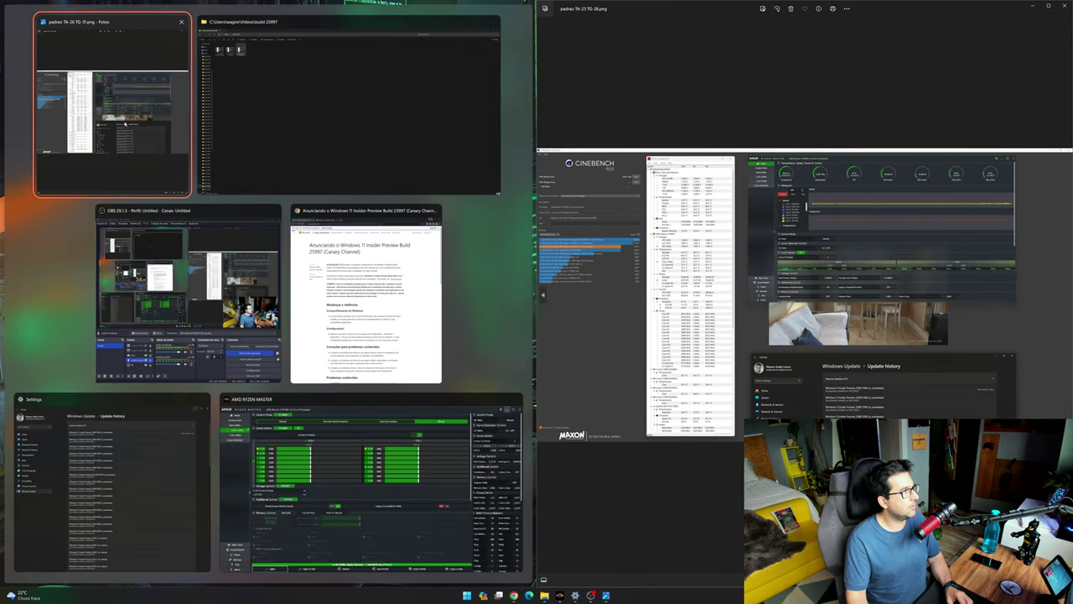
{"action": "left_click", "coordinate": [125, 127]}
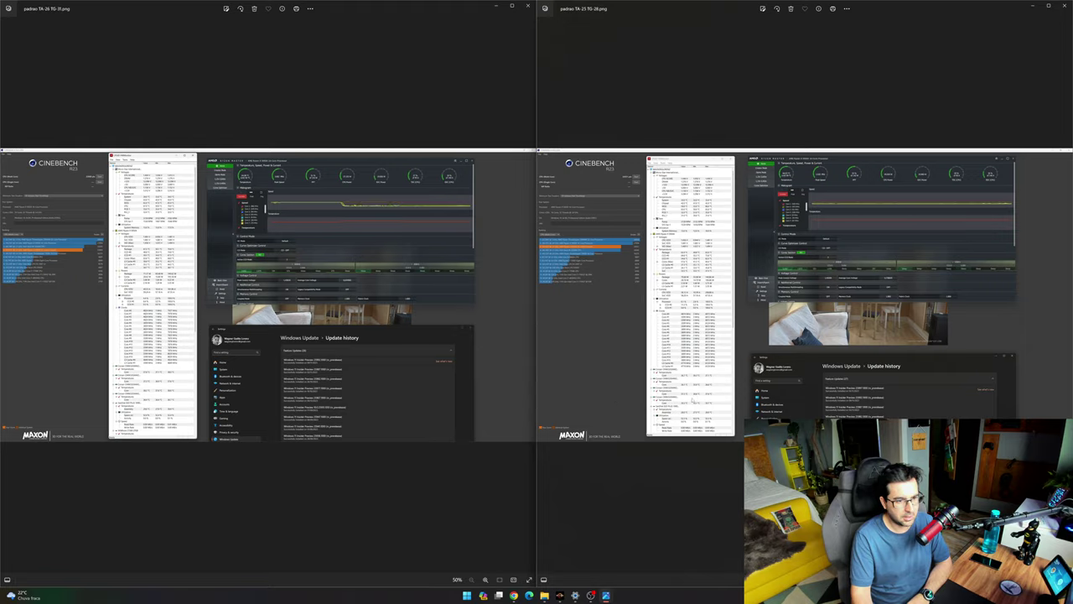
Compare the Cinebench R23 multi-core scores and HWMonitor temperatures, voltages and clocks in the build 25992 and 25997 screenshots.
{"action": "scroll", "coordinate": [209, 289], "scroll_direction": "up", "scroll_amount": 5}
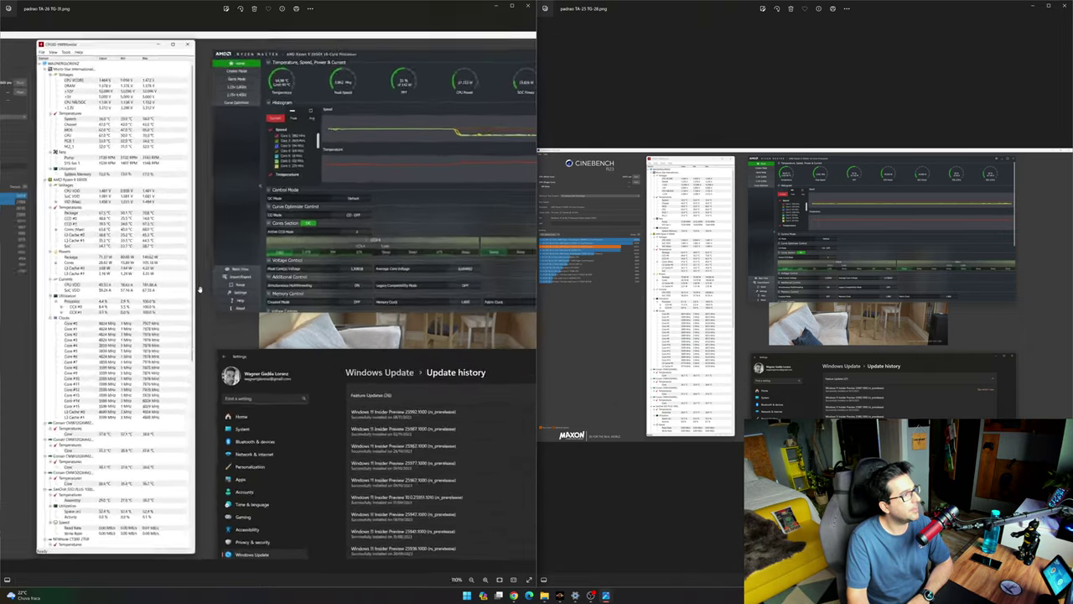
{"action": "scroll", "coordinate": [215, 219], "scroll_direction": "up", "scroll_amount": 3}
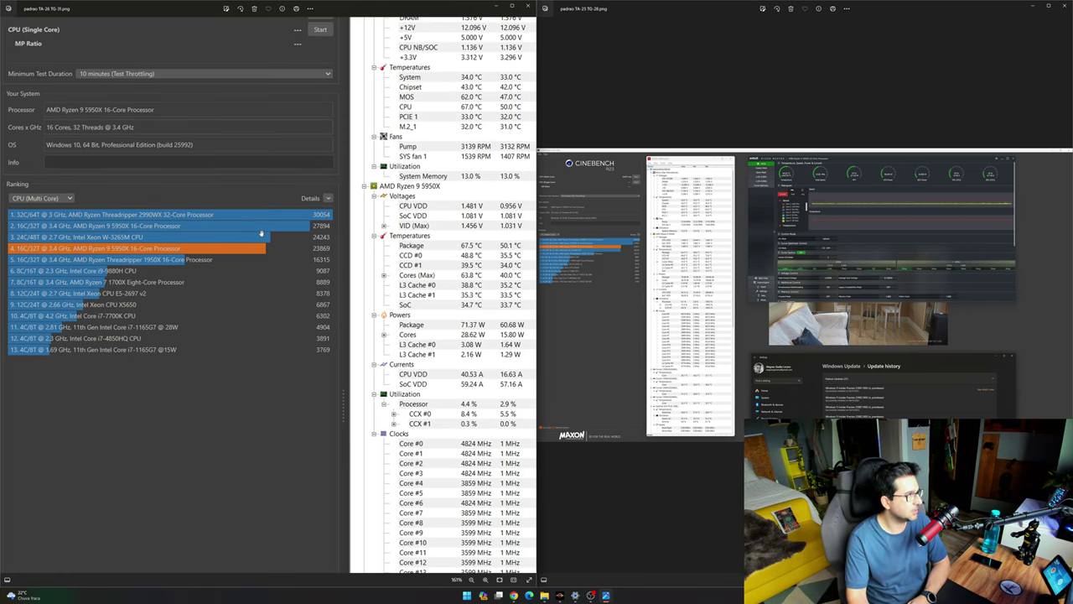
{"action": "scroll", "coordinate": [261, 236], "scroll_direction": "down", "scroll_amount": 3}
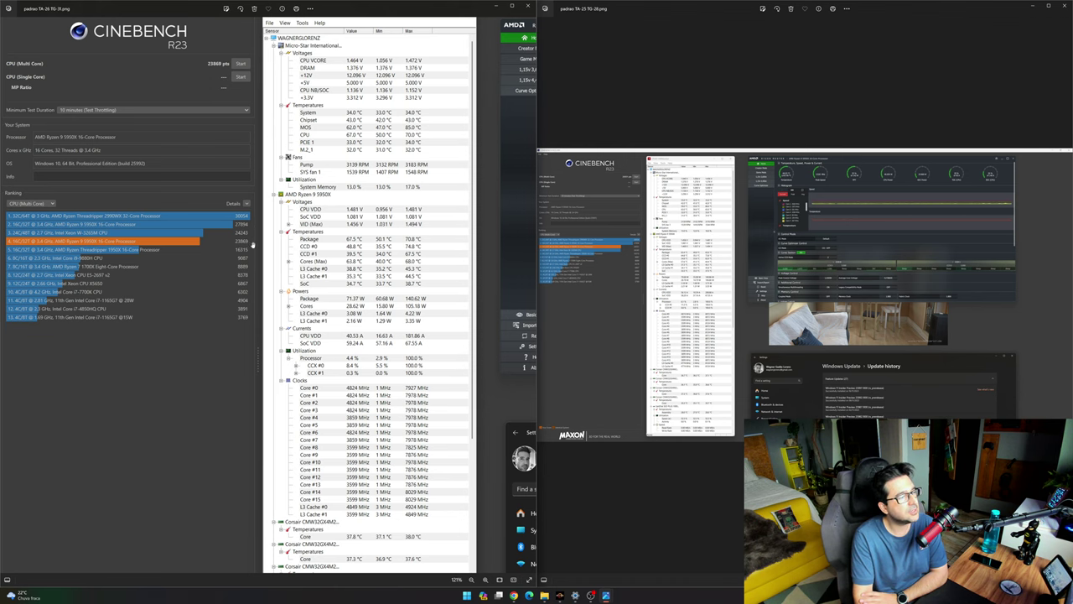
{"action": "scroll", "coordinate": [748, 287], "scroll_direction": "up", "scroll_amount": 5}
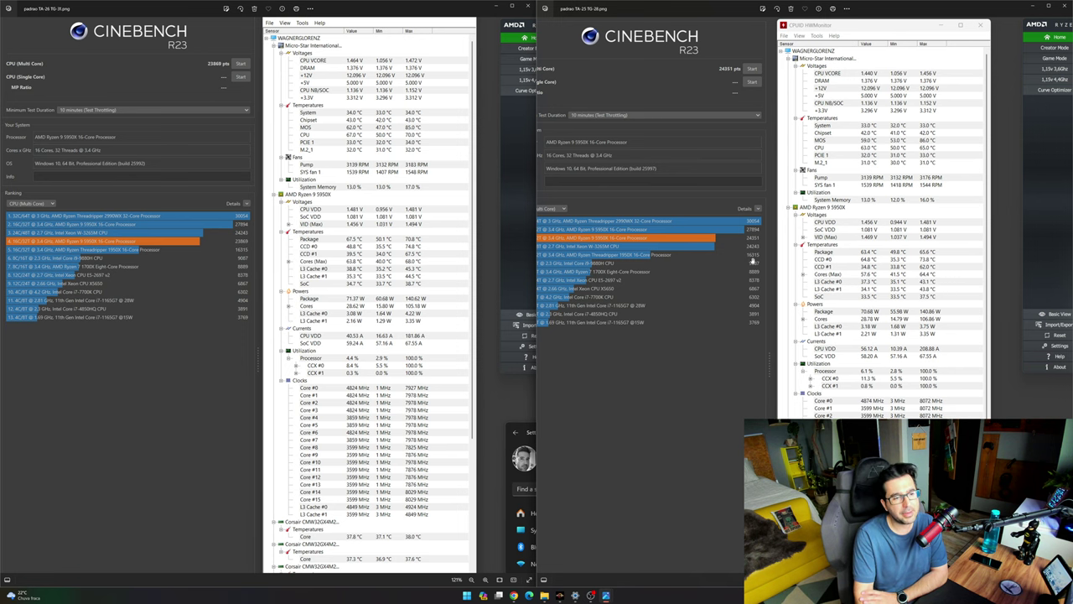
{"action": "scroll", "coordinate": [758, 246], "scroll_direction": "down", "scroll_amount": 2}
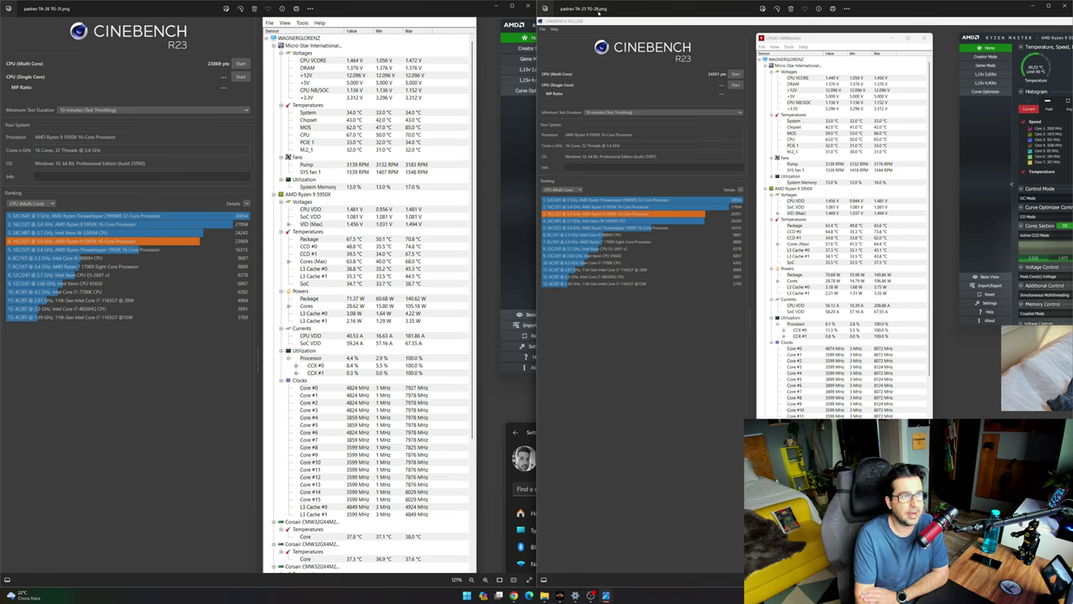
{"action": "scroll", "coordinate": [904, 180], "scroll_direction": "up", "scroll_amount": 3}
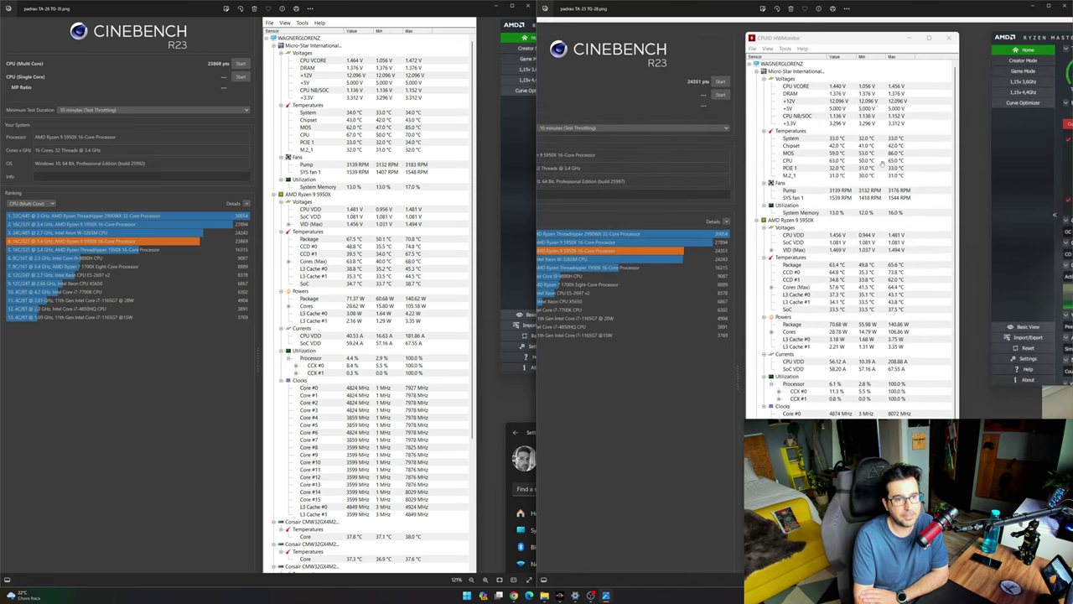
{"action": "scroll", "coordinate": [905, 319], "scroll_direction": "down", "scroll_amount": 1}
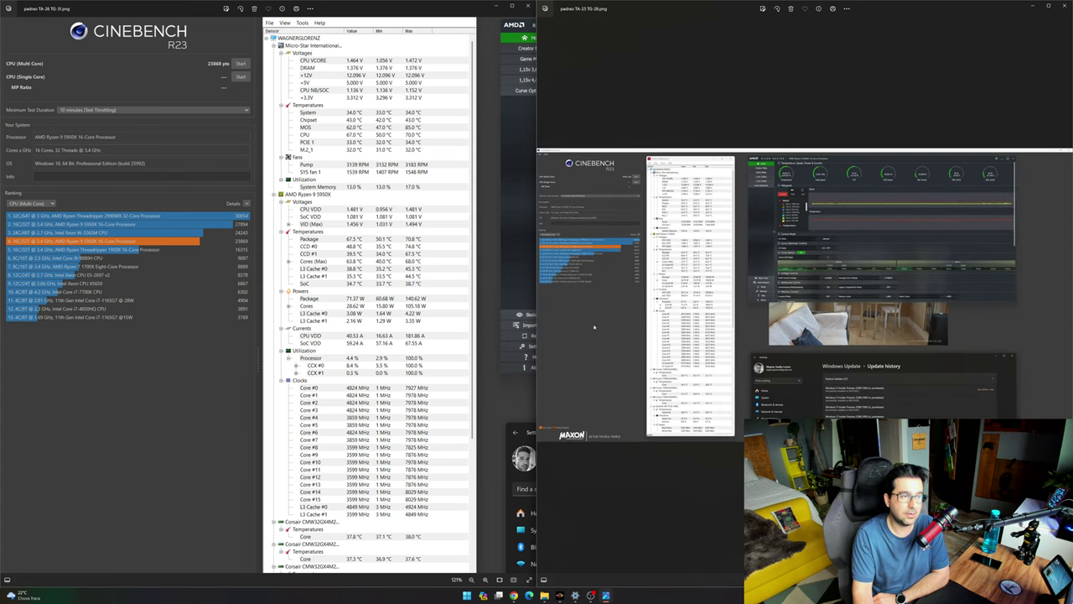
Fit the build 25992 screenshot to its window and switch it to the image 1,15v 3,6Ghz TA-26 TG-30.png.
{"action": "key", "text": "Right"}
{"action": "scroll", "coordinate": [333, 316], "scroll_direction": "down", "scroll_amount": 3}
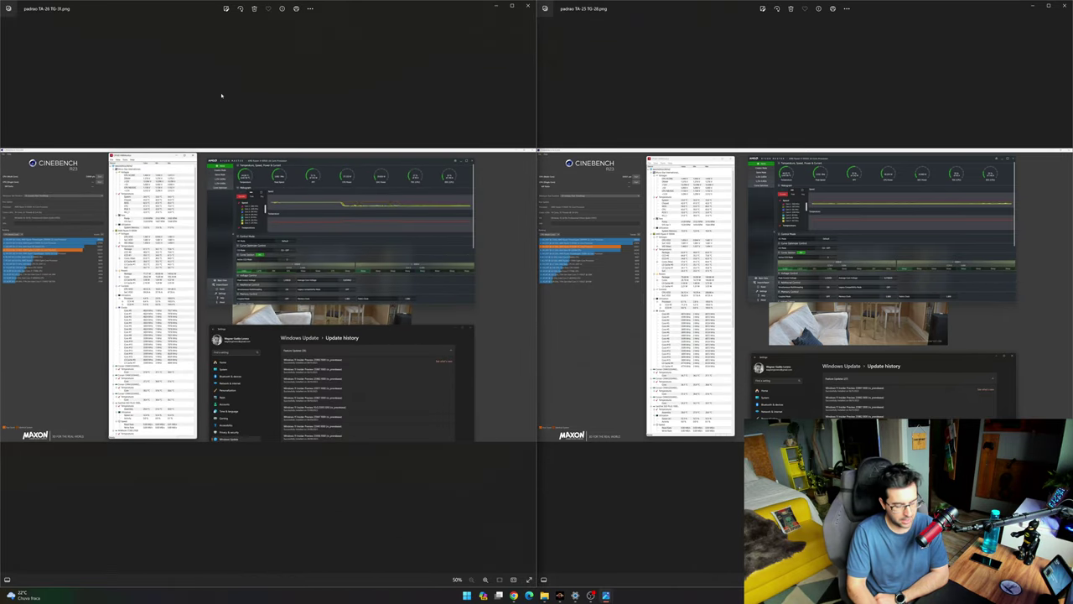
{"action": "key", "text": "Right"}
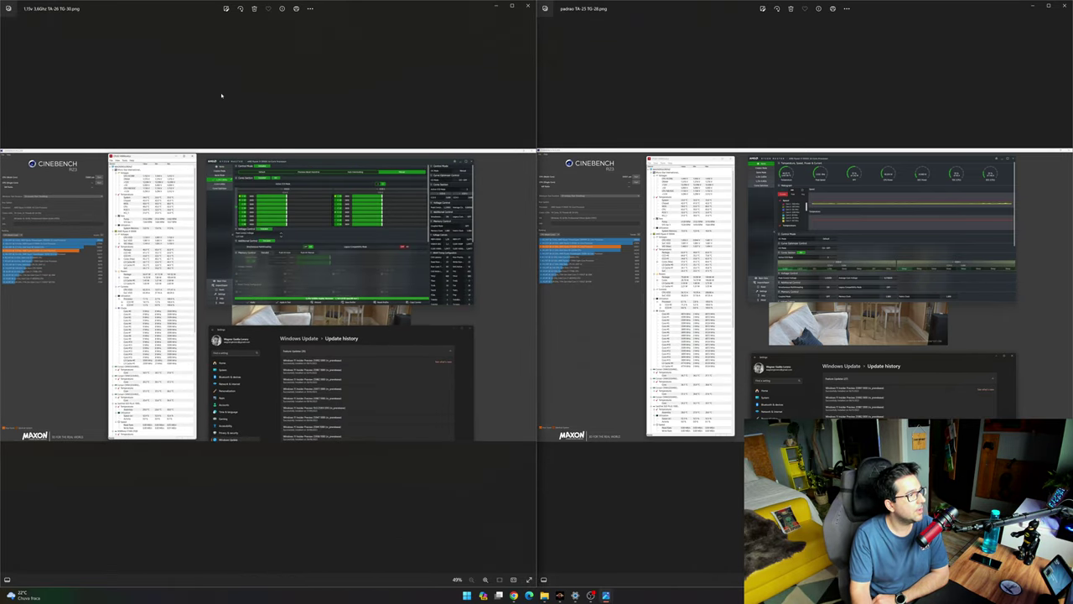
Switch the build 25997 screenshot to the image 1,15v 3,6Ghz TA-24 TG-29.png.
{"action": "left_click", "coordinate": [721, 157]}
{"action": "key", "text": "Right"}
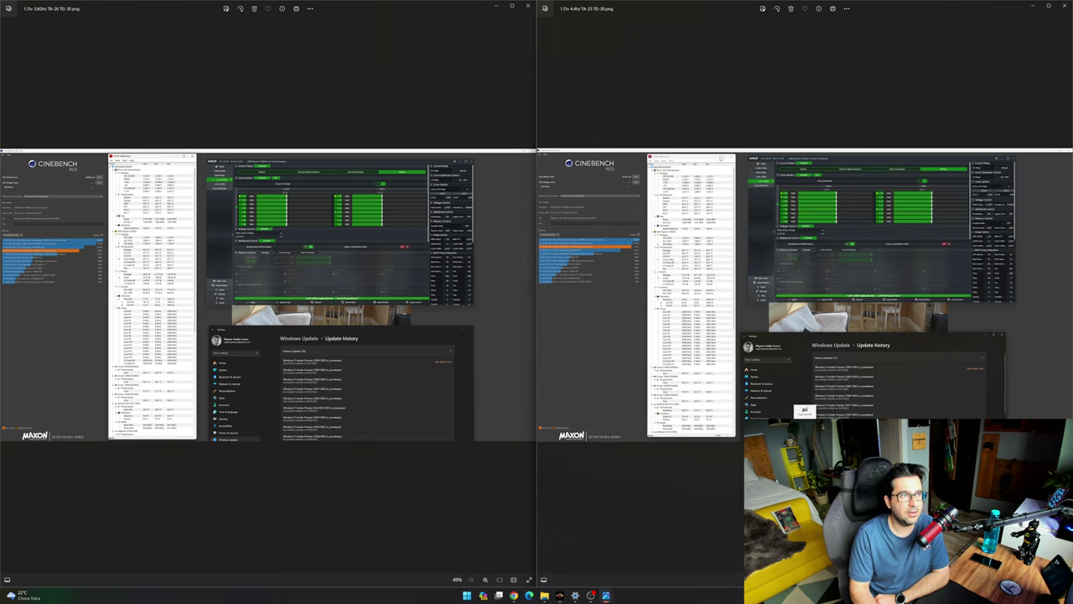
{"action": "key", "text": "Right"}
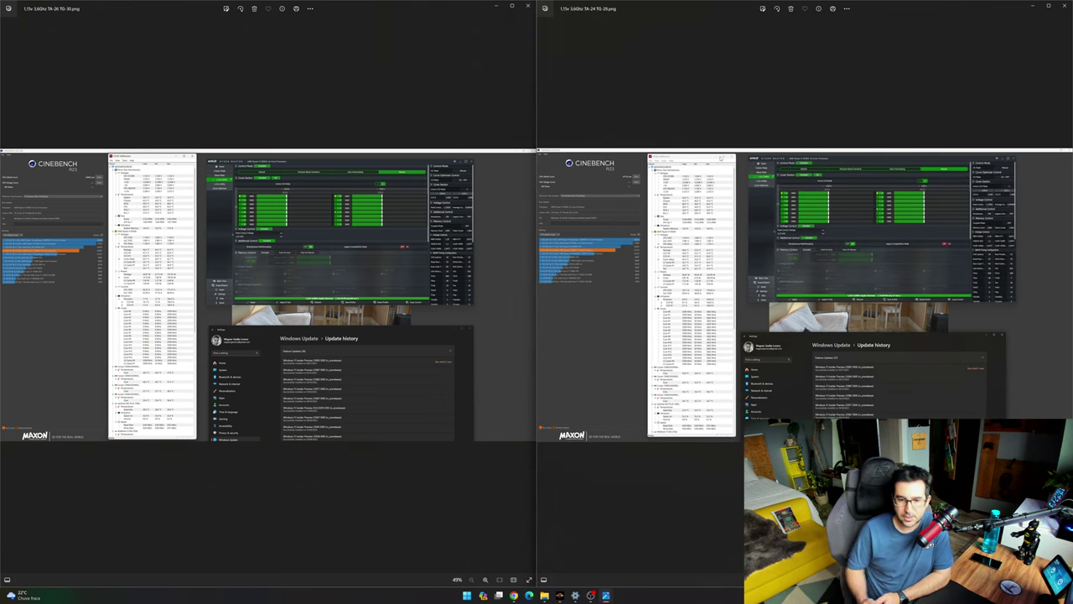
Compare the Cinebench R23 multi-core scores and HWMonitor temperatures, voltages and powers in the 3,6Ghz screenshots of builds 25992 and 25997.
{"action": "scroll", "coordinate": [498, 196], "scroll_direction": "up", "scroll_amount": 5}
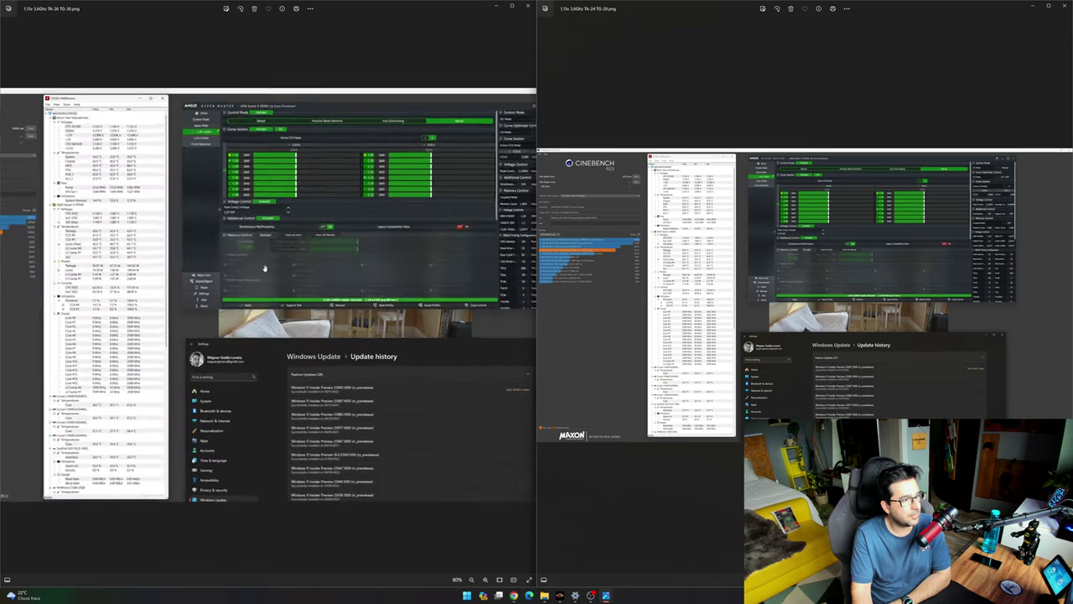
{"action": "scroll", "coordinate": [355, 225], "scroll_direction": "down", "scroll_amount": 2}
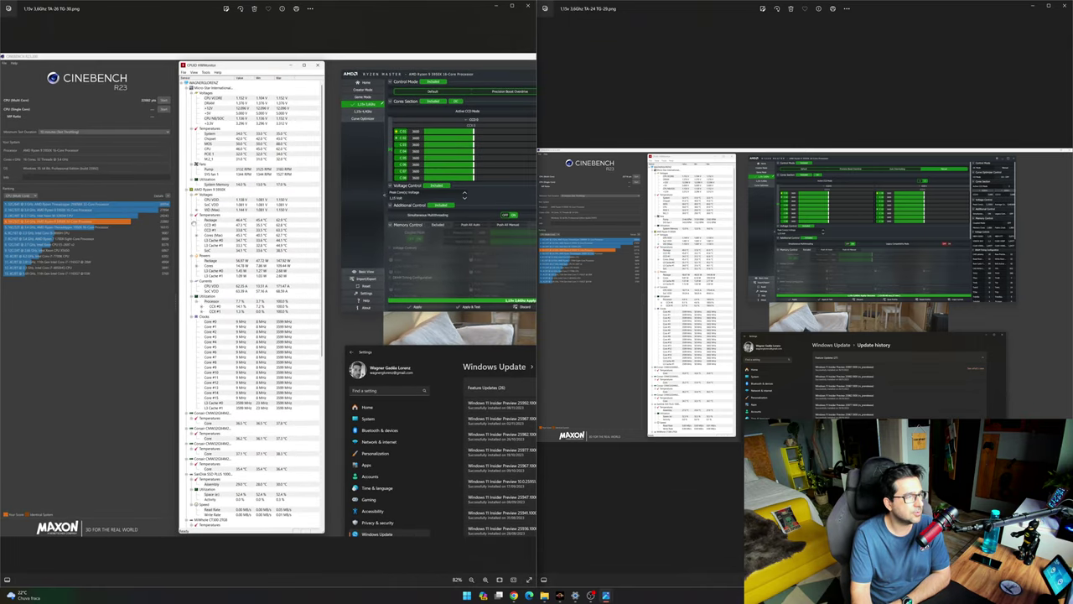
{"action": "scroll", "coordinate": [278, 220], "scroll_direction": "down", "scroll_amount": 2}
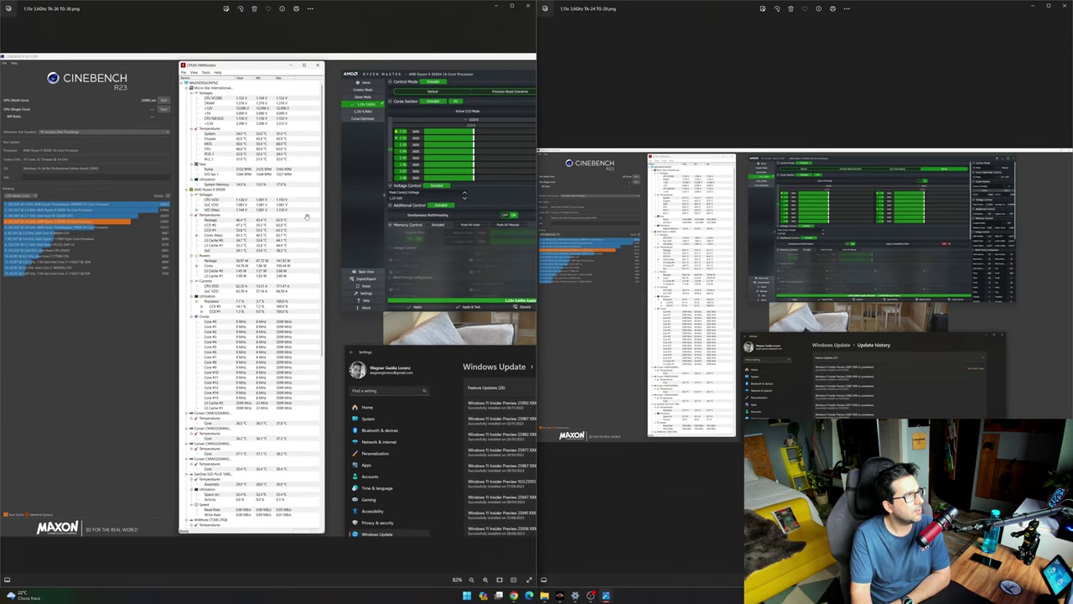
{"action": "key", "text": "Right"}
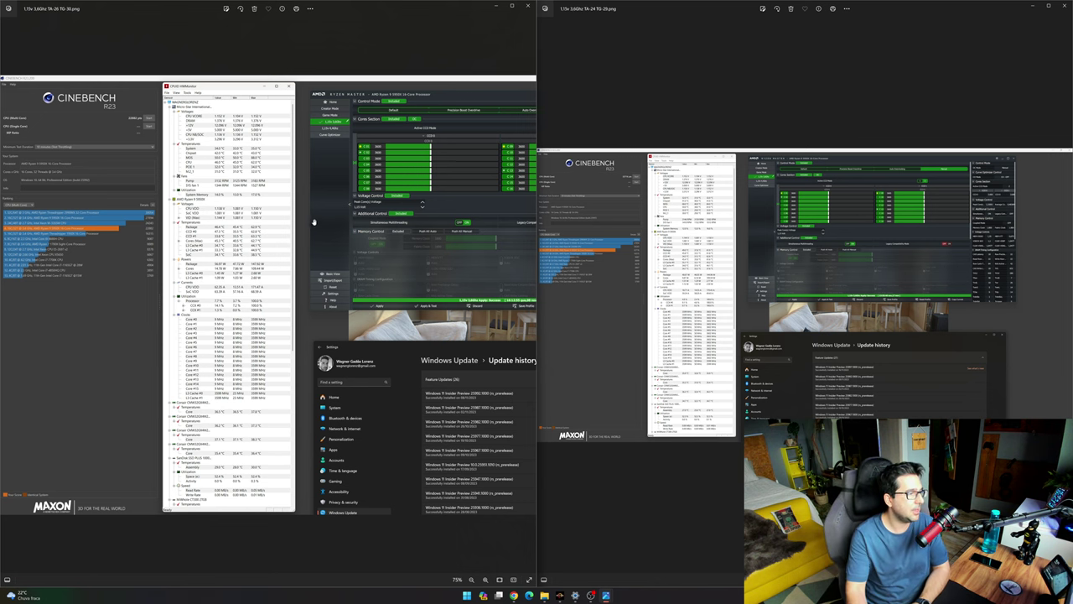
{"action": "scroll", "coordinate": [314, 222], "scroll_direction": "up", "scroll_amount": 4}
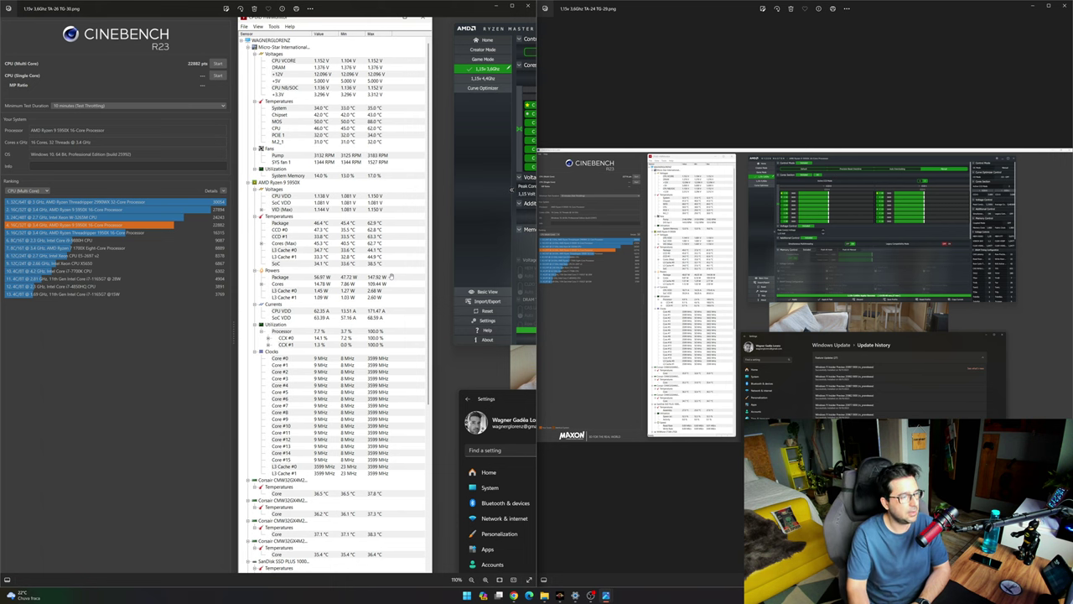
{"action": "scroll", "coordinate": [390, 276], "scroll_direction": "down", "scroll_amount": 5}
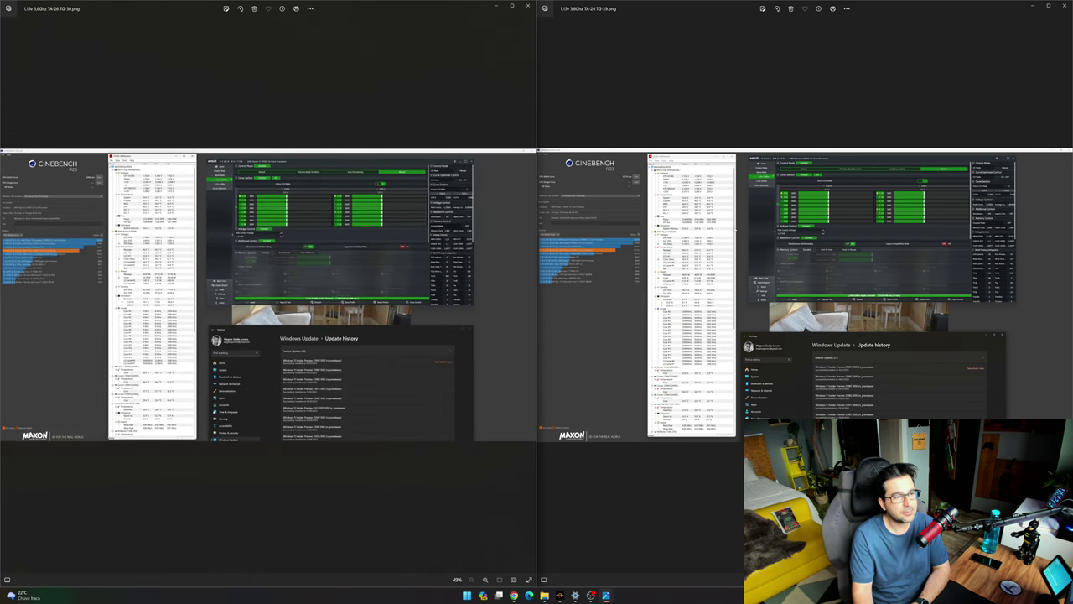
{"action": "scroll", "coordinate": [736, 231], "scroll_direction": "up", "scroll_amount": 5}
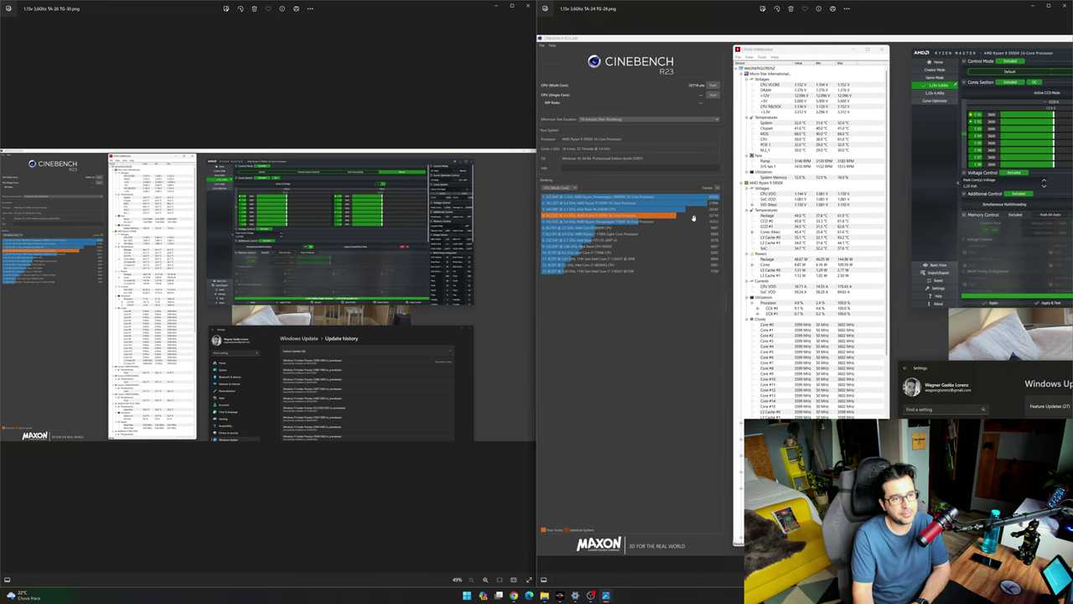
{"action": "scroll", "coordinate": [693, 219], "scroll_direction": "up", "scroll_amount": 4}
{"action": "scroll", "coordinate": [78, 255], "scroll_direction": "up", "scroll_amount": 4}
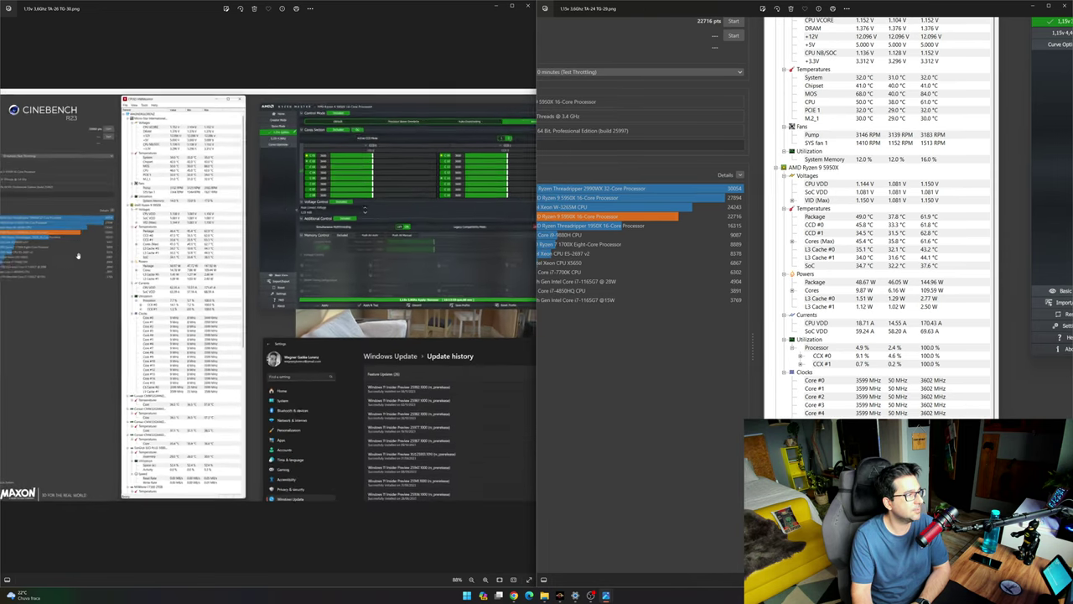
{"action": "scroll", "coordinate": [78, 255], "scroll_direction": "up", "scroll_amount": 2}
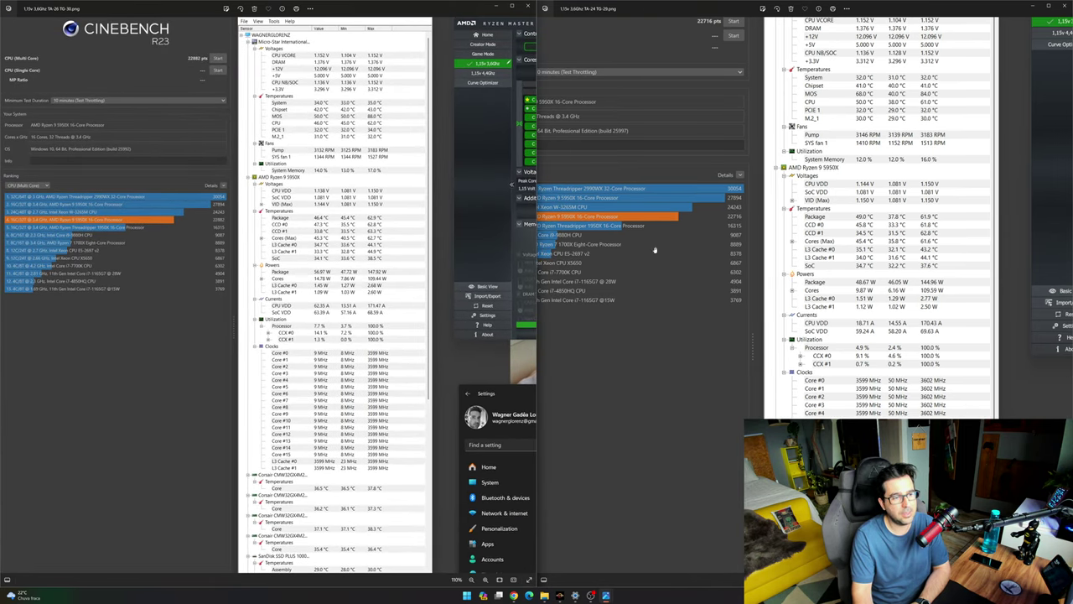
{"action": "scroll", "coordinate": [852, 236], "scroll_direction": "down", "scroll_amount": 2}
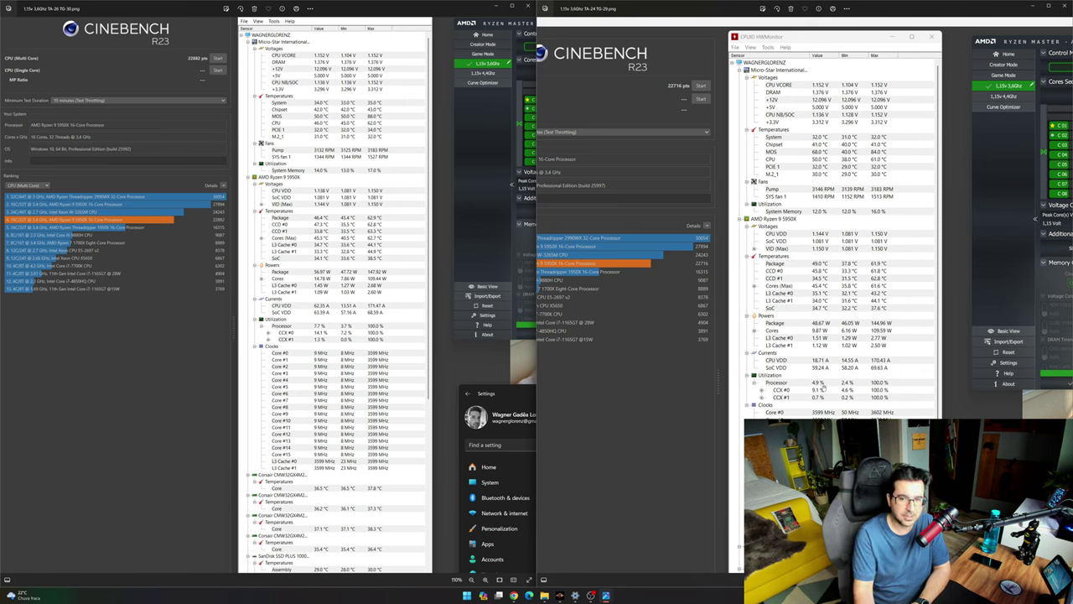
Fit both screenshots to their windows and switch the build 25997 one to the image 1,15v 4,4hz TA-25 TG-30.png.
{"action": "key", "text": "Right"}
{"action": "key", "text": "ctrl+0"}
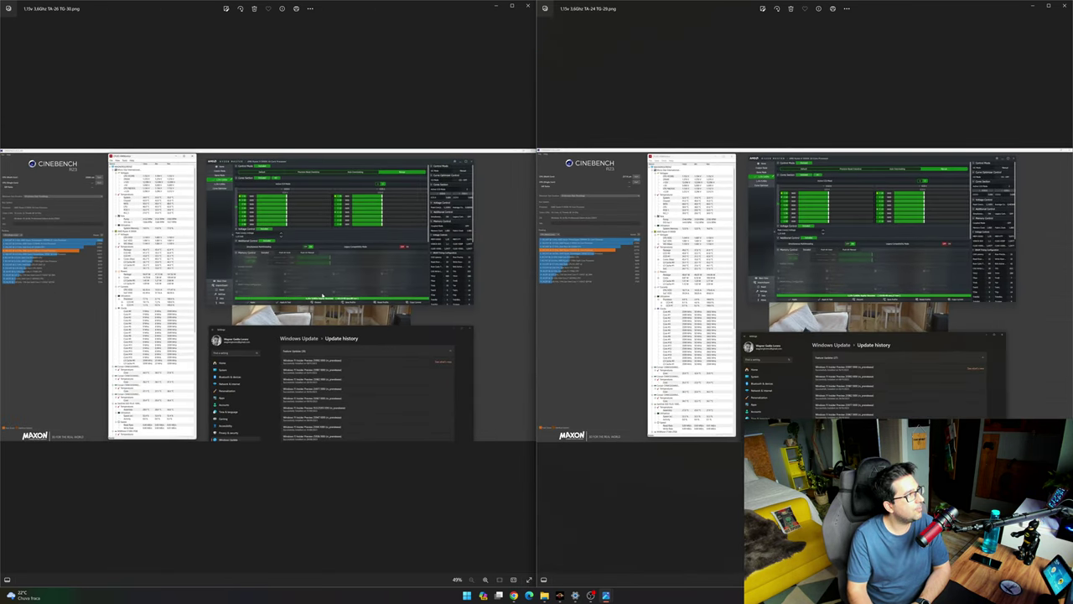
{"action": "key", "text": "Right"}
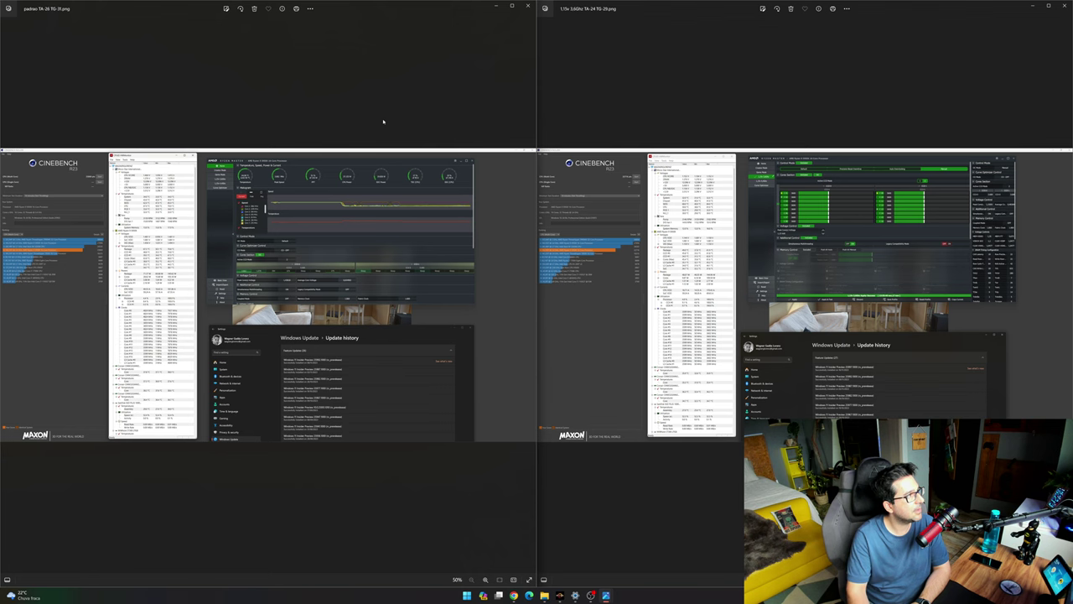
{"action": "key", "text": "Left"}
{"action": "left_click", "coordinate": [887, 77]}
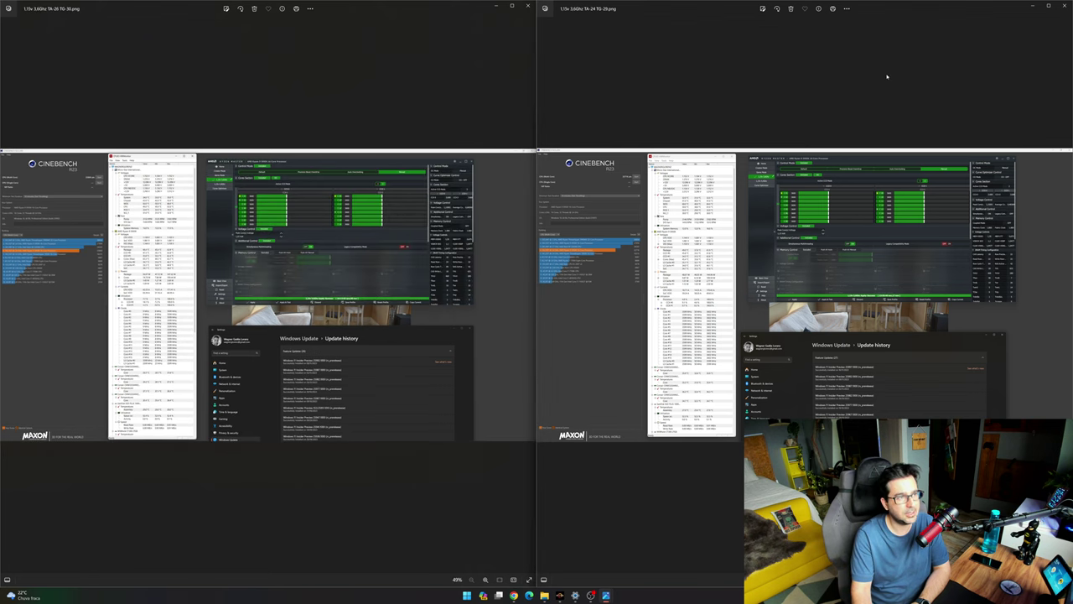
{"action": "key", "text": "Right"}
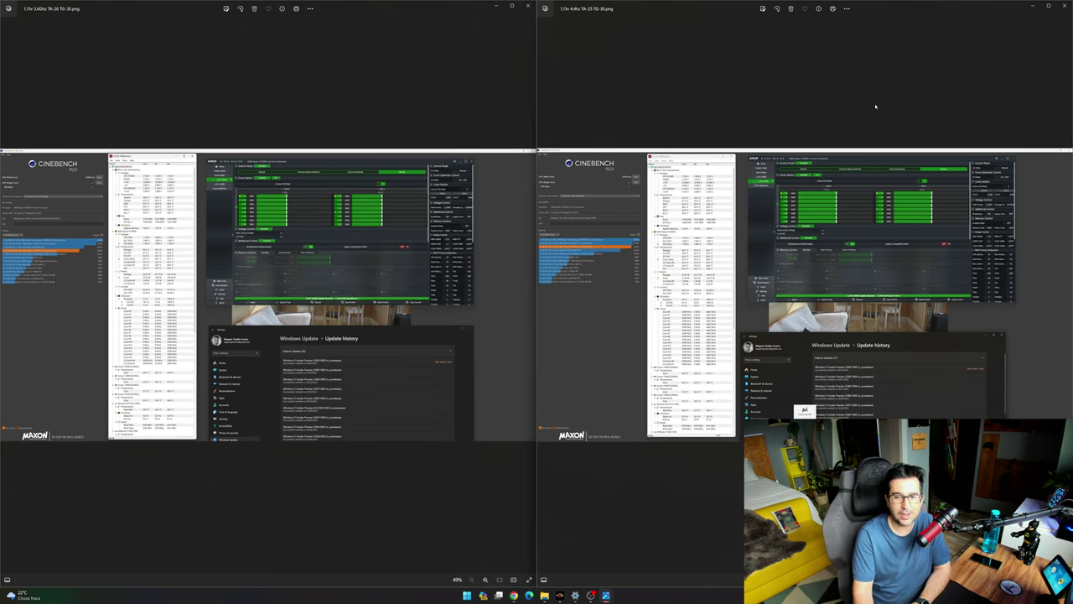
Examine the Cinebench R23 multi-core score and the HWMonitor temperatures, powers and clocks in the build 25997 screenshot at 1,15v and 4,4 GHz.
{"action": "scroll", "coordinate": [306, 210], "scroll_direction": "up", "scroll_amount": 5}
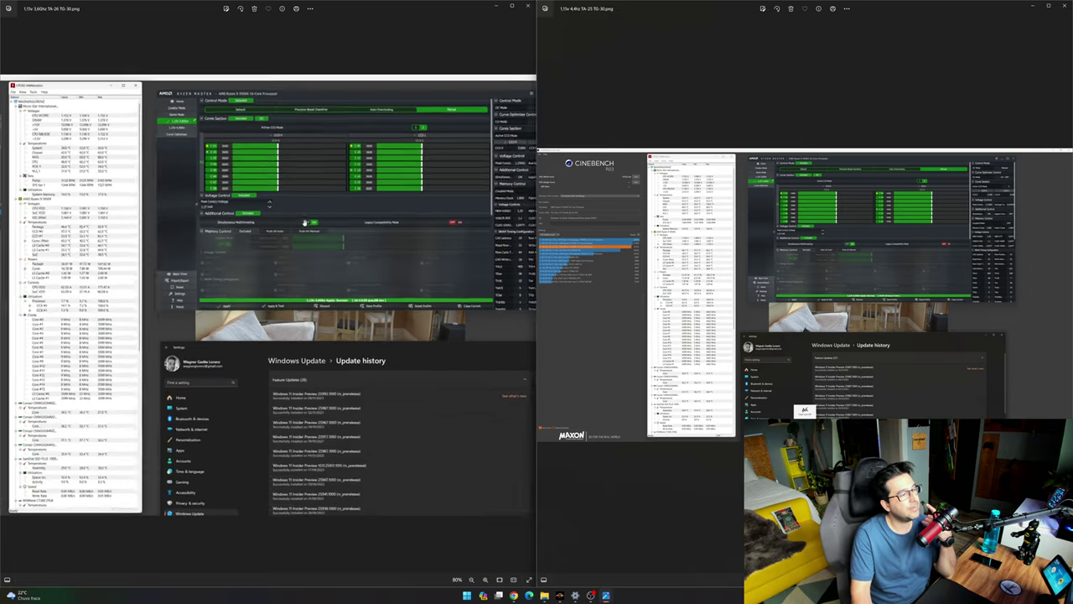
{"action": "scroll", "coordinate": [179, 207], "scroll_direction": "down", "scroll_amount": 3}
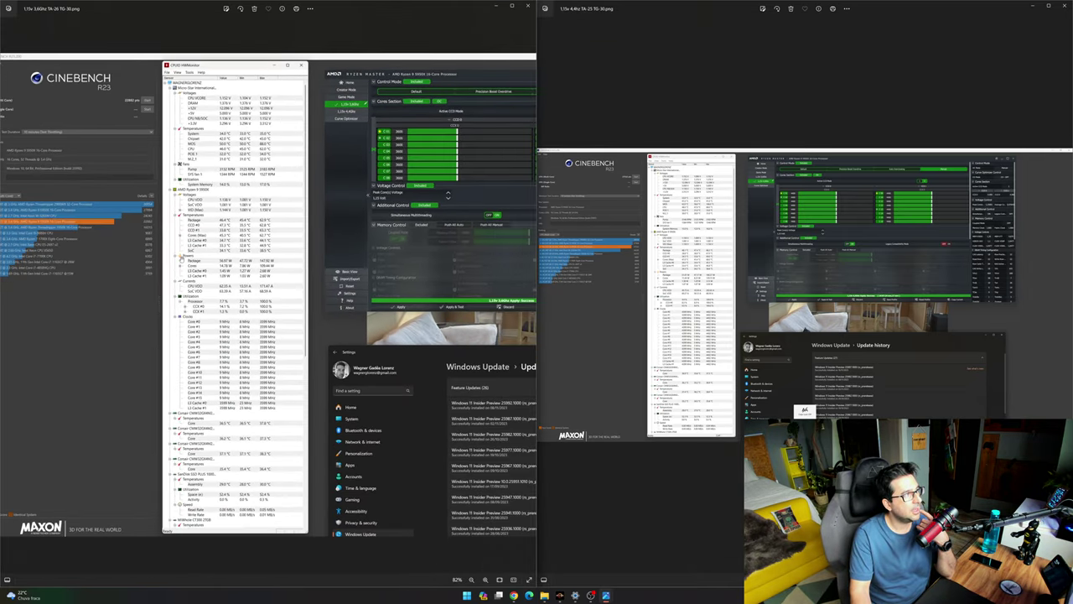
{"action": "scroll", "coordinate": [243, 270], "scroll_direction": "down", "scroll_amount": 3}
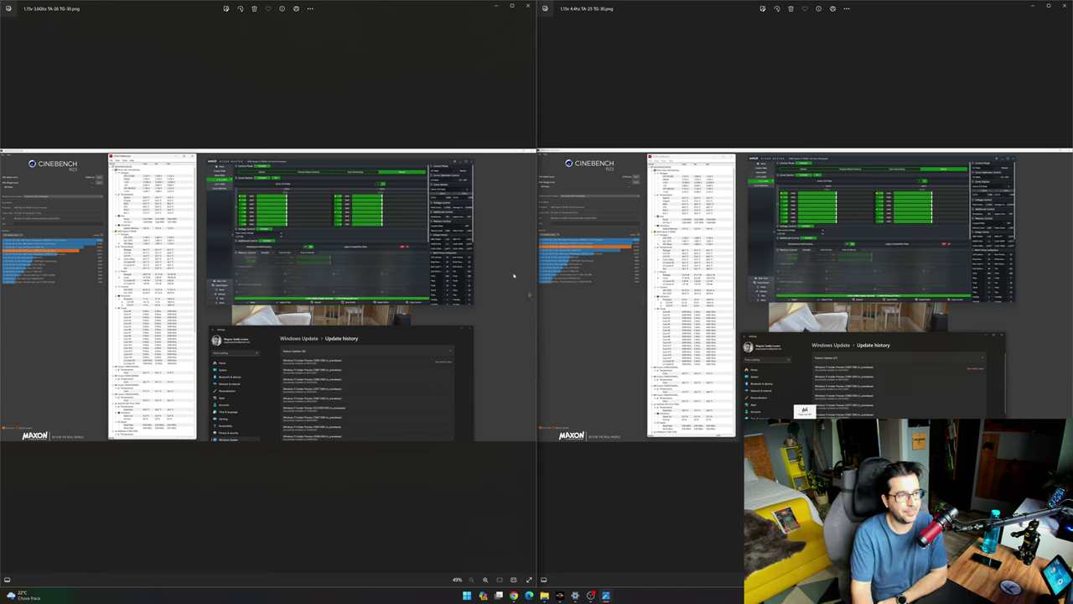
{"action": "scroll", "coordinate": [542, 292], "scroll_direction": "up", "scroll_amount": 3}
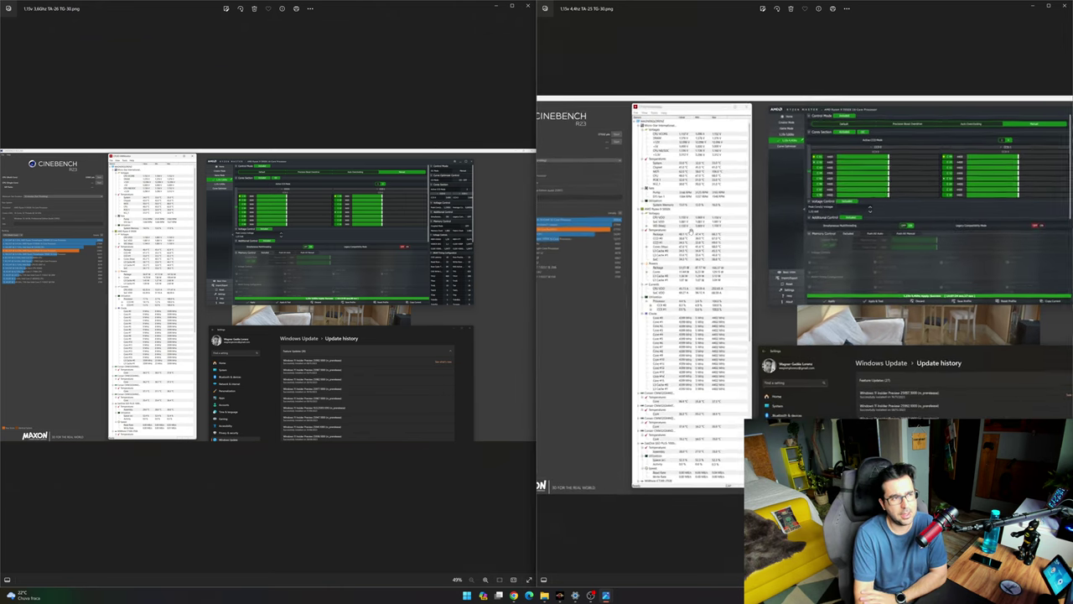
{"action": "scroll", "coordinate": [542, 293], "scroll_direction": "up", "scroll_amount": 3}
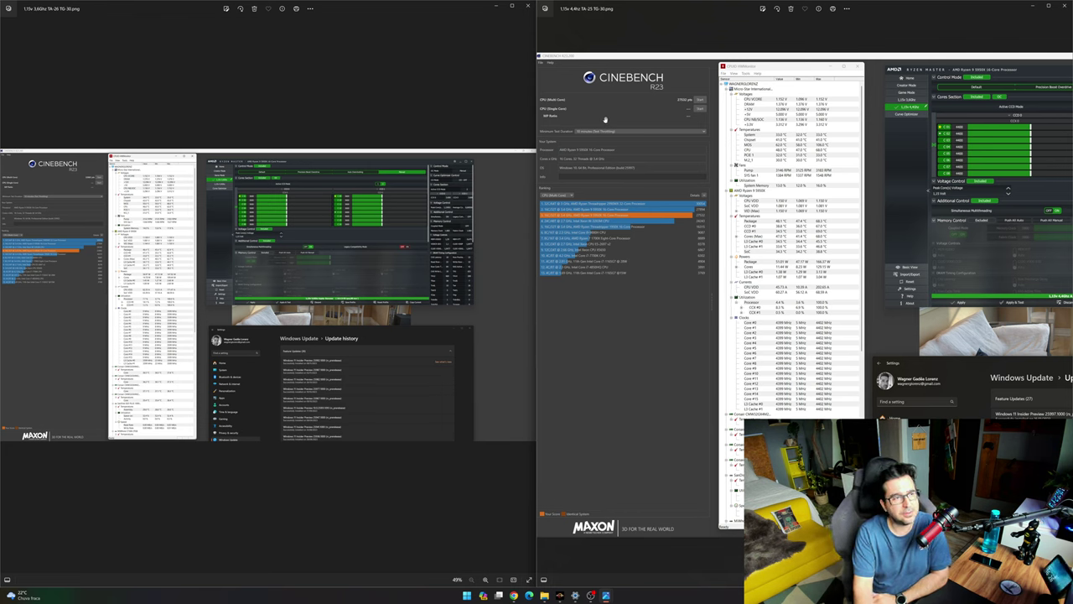
{"action": "scroll", "coordinate": [705, 224], "scroll_direction": "up", "scroll_amount": 4}
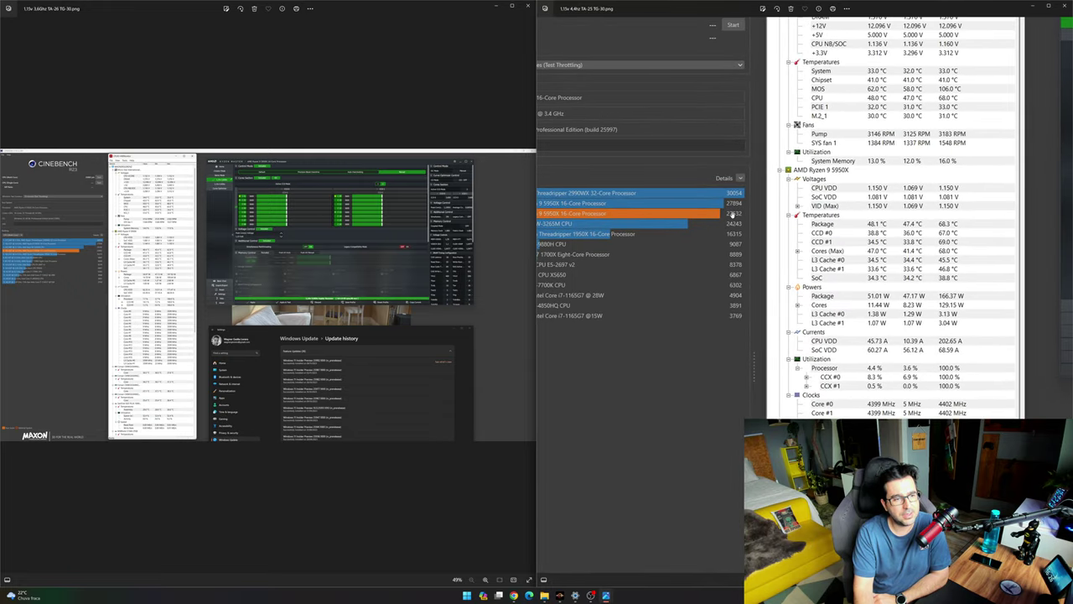
{"action": "scroll", "coordinate": [717, 243], "scroll_direction": "down", "scroll_amount": 3}
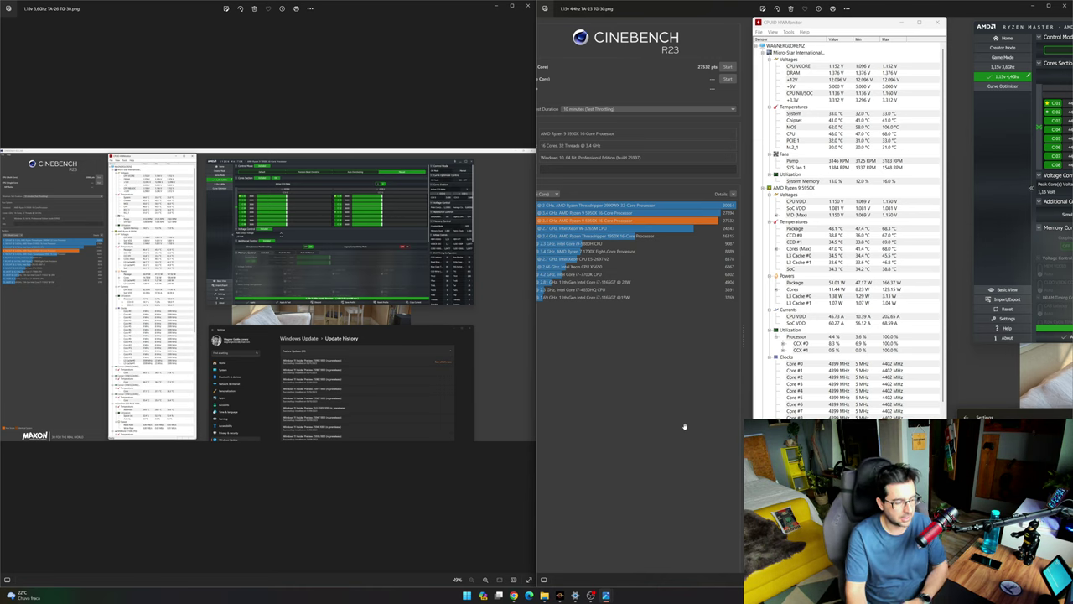
Switch to AMD Ryzen Master, apply the 1,15v 3,6Ghz profile and show the home overview of temperature, speed and power.
{"action": "left_click", "coordinate": [559, 595]}
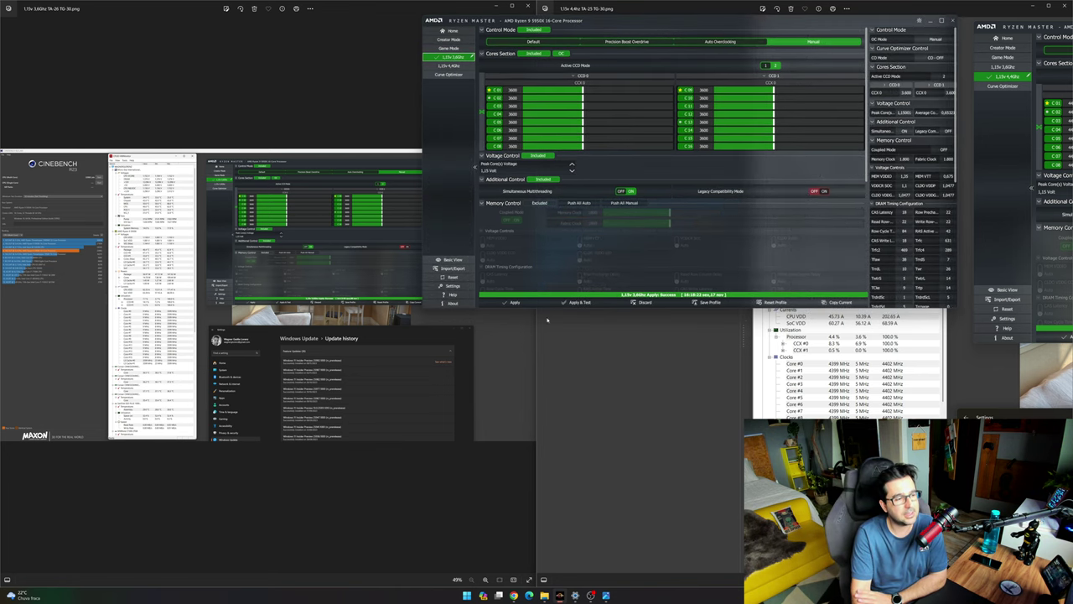
{"action": "left_click", "coordinate": [513, 302]}
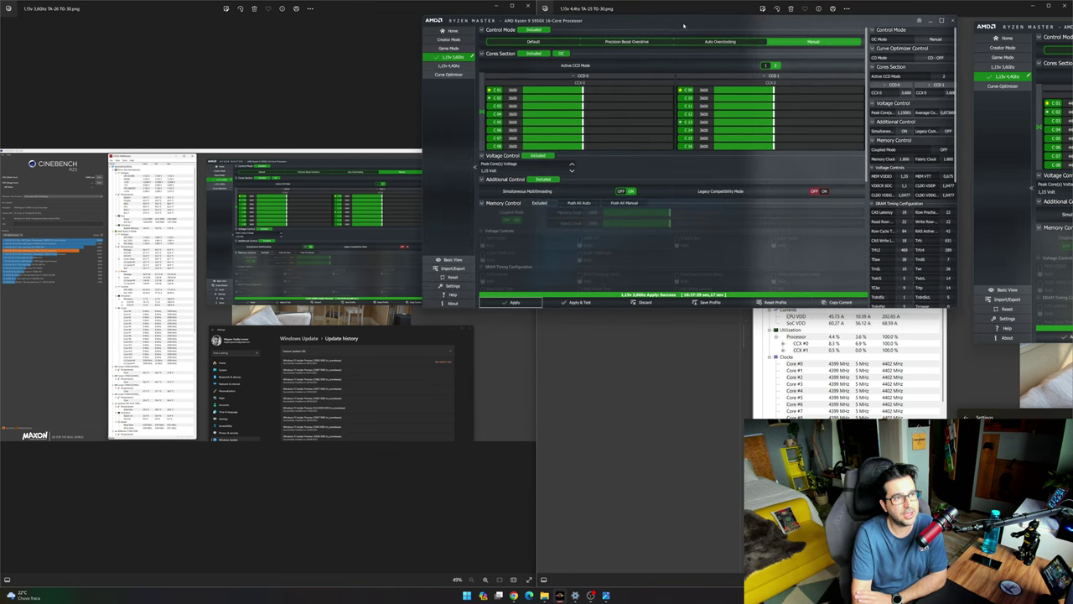
{"action": "left_click_drag", "start_coordinate": [683, 26], "coordinate": [696, 121]}
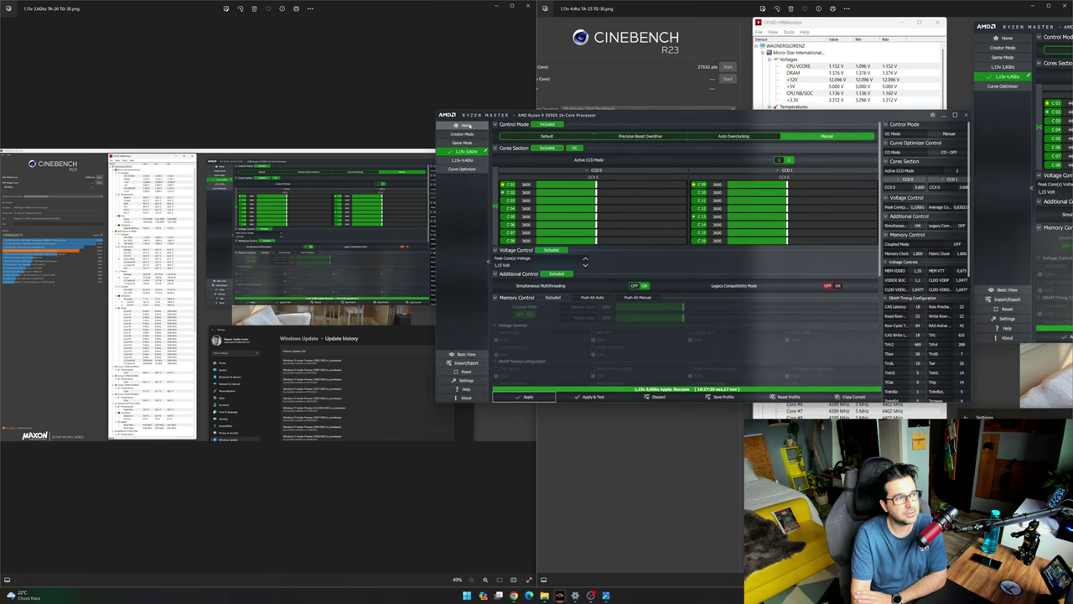
{"action": "left_click", "coordinate": [467, 125]}
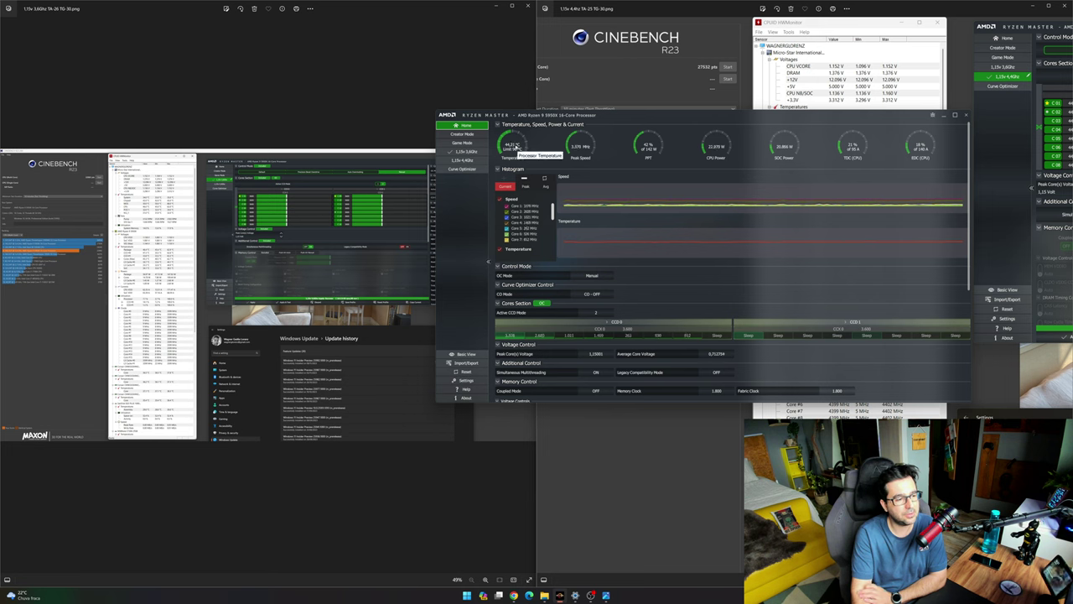
{"action": "left_click", "coordinate": [464, 151]}
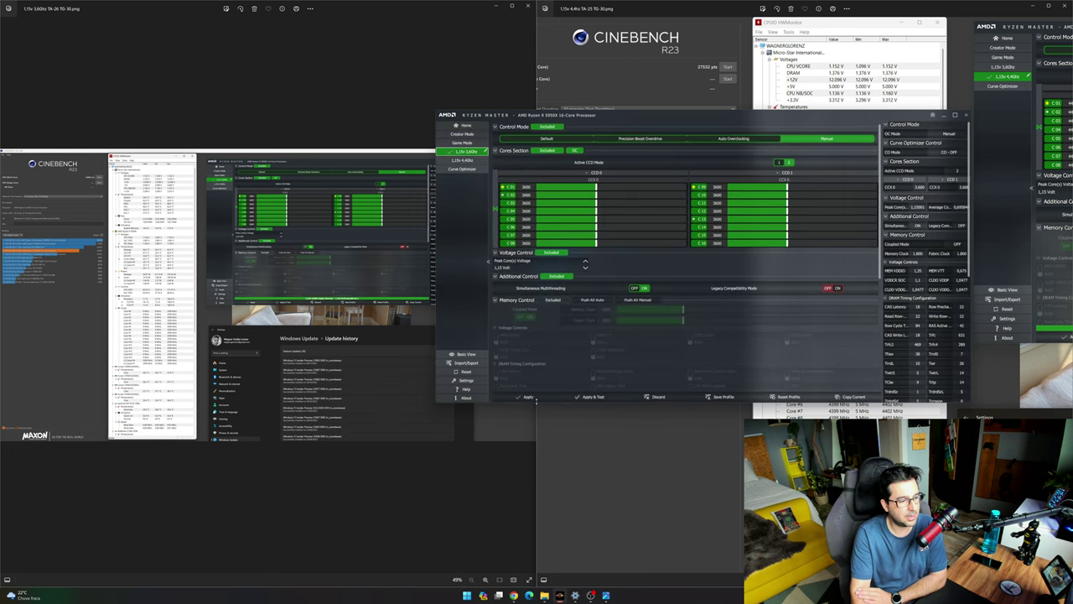
{"action": "left_click", "coordinate": [530, 398]}
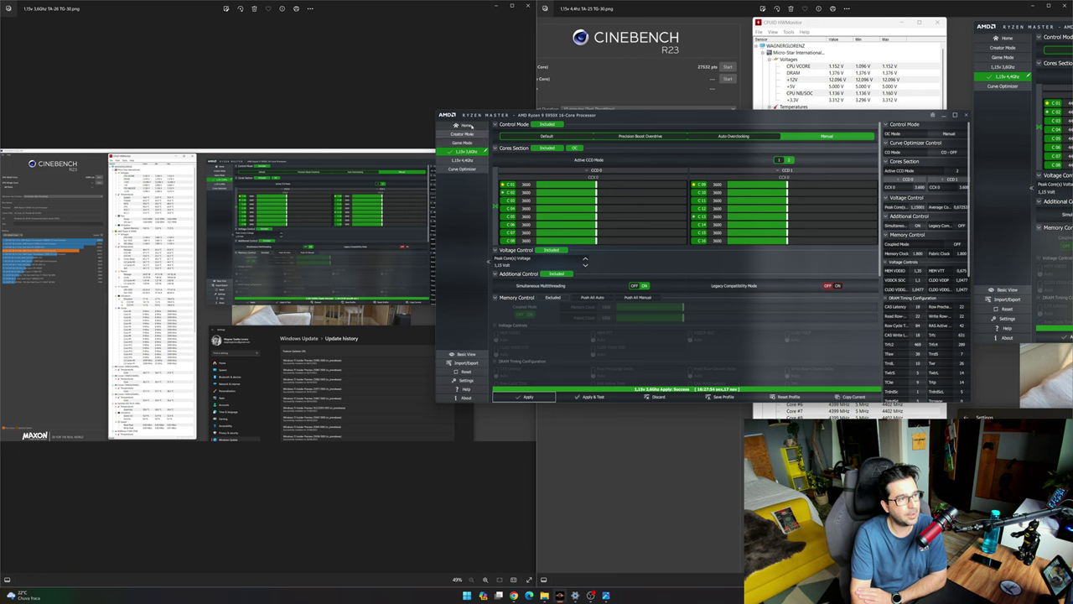
{"action": "left_click", "coordinate": [466, 125]}
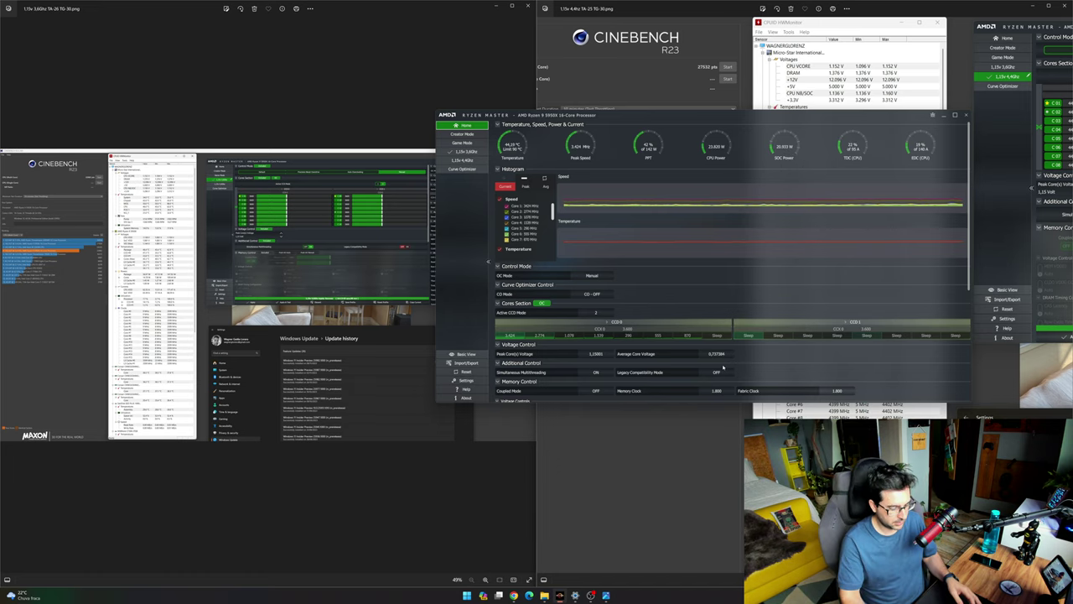
Launch CPUID HWMonitor and close the File Explorer window showing the build 25997 folder.
{"action": "key", "text": "super"}
{"action": "type", "text": "ryzen"}
{"action": "key", "text": "Return"}
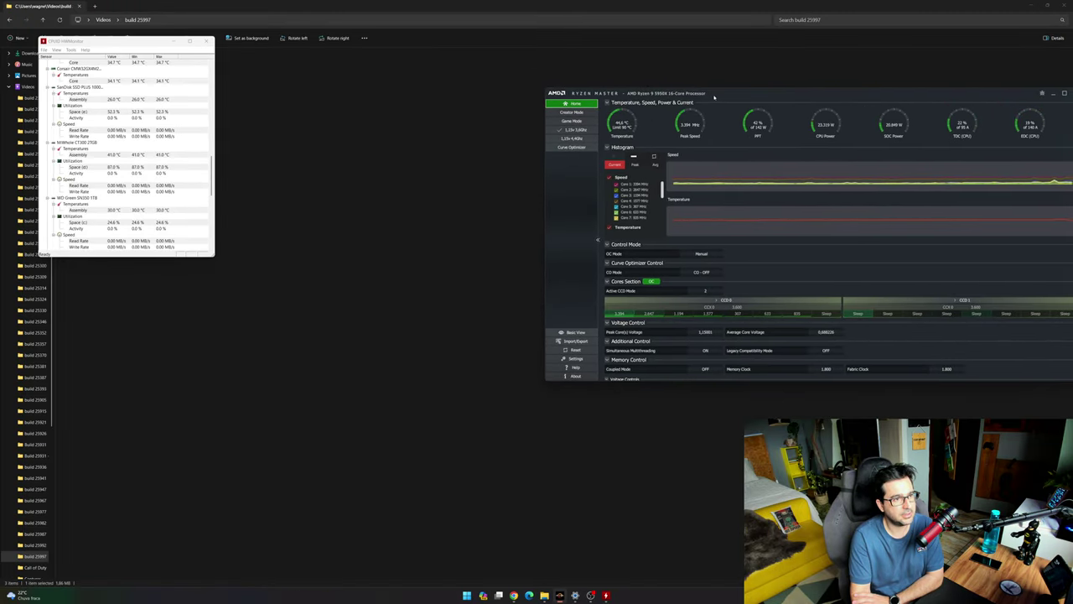
{"action": "left_click", "coordinate": [1062, 5]}
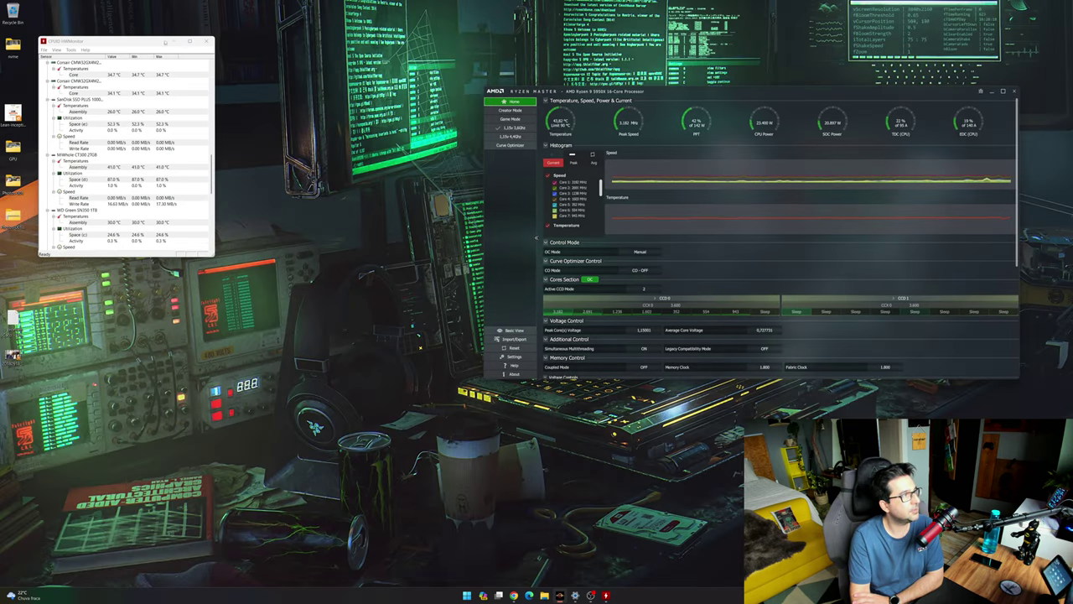
Place the HWMonitor window beside Ryzen Master, stretch it to full screen height and show the motherboard and CPU sensor readings.
{"action": "left_click_drag", "start_coordinate": [129, 40], "coordinate": [373, 12]}
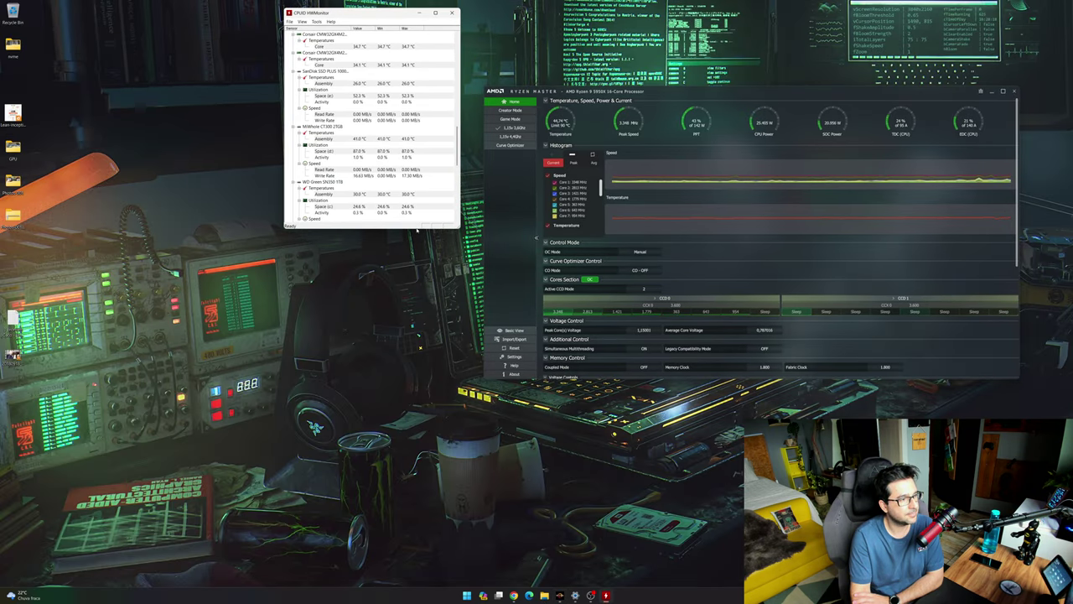
{"action": "double_click", "coordinate": [399, 227]}
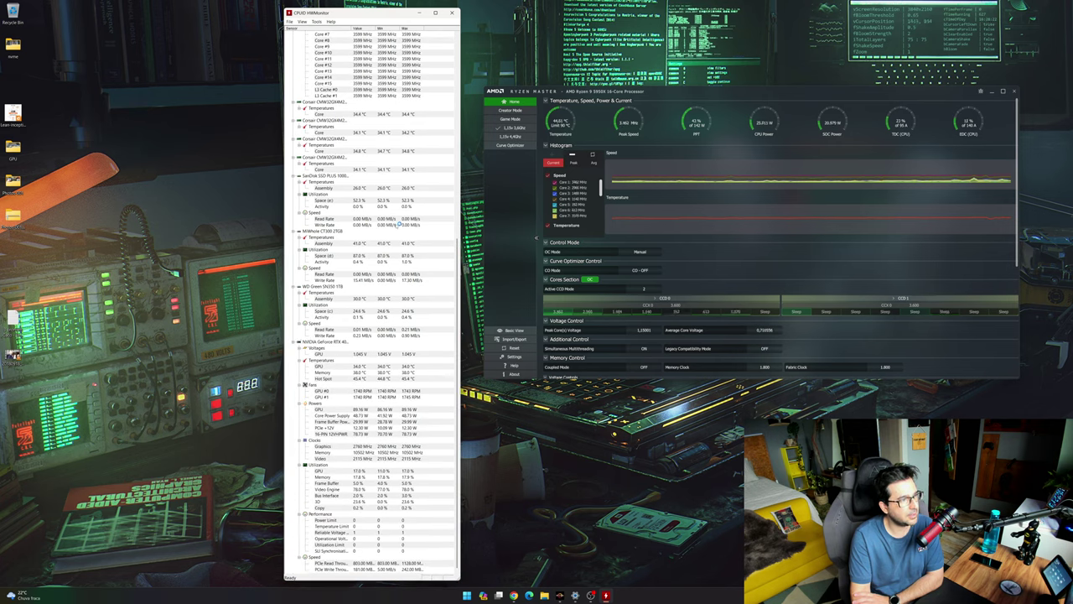
{"action": "scroll", "coordinate": [399, 225], "scroll_direction": "up", "scroll_amount": 15}
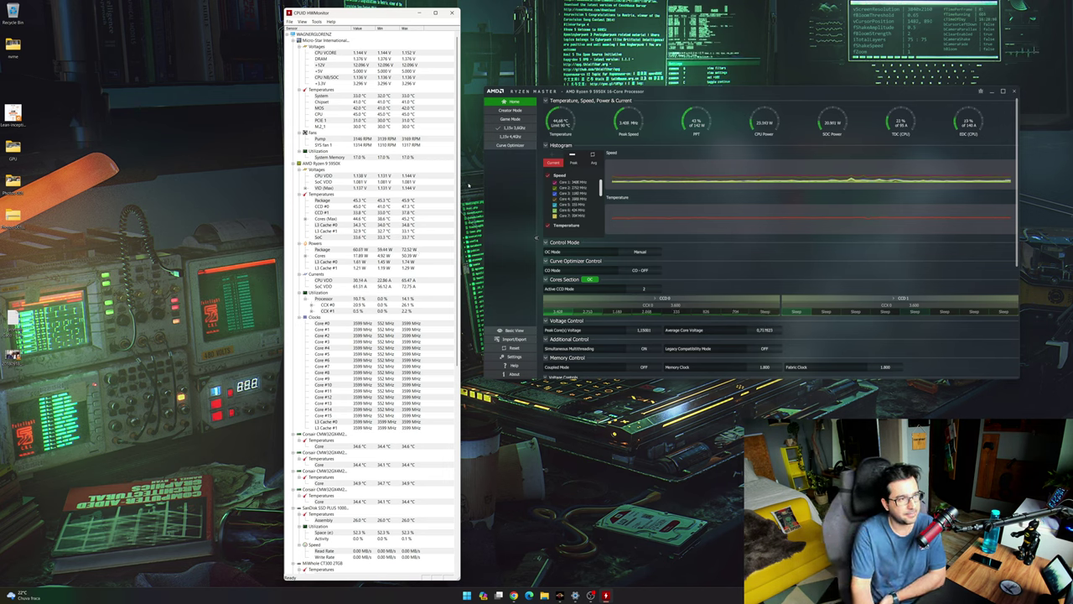
Apply the 1,15v 4,4Ghz manual overclocking profile to the processor in Ryzen Master.
{"action": "left_click", "coordinate": [509, 136]}
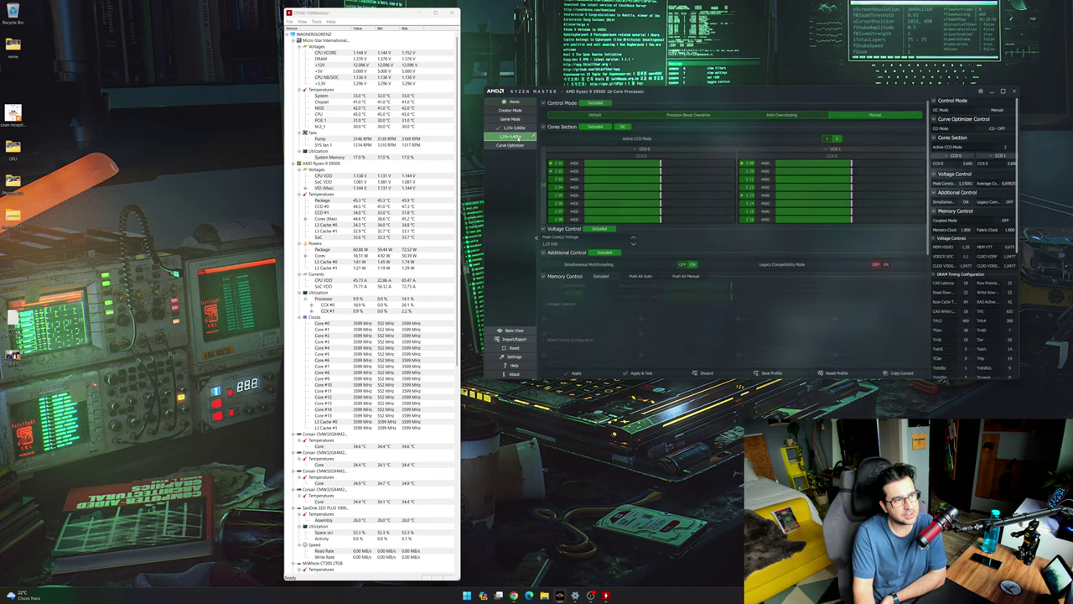
{"action": "left_click", "coordinate": [578, 374]}
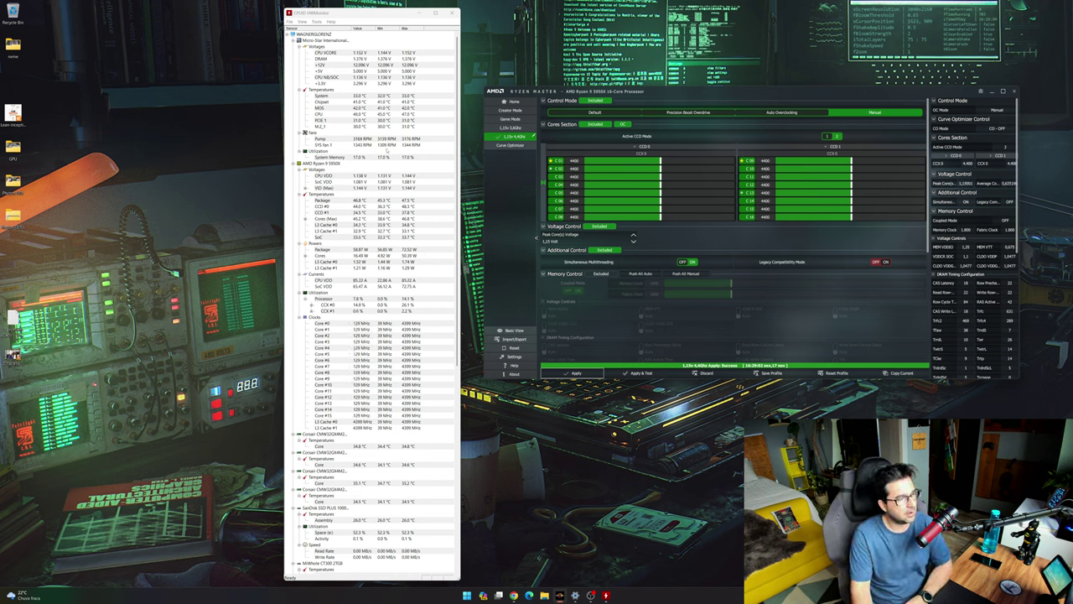
{"action": "left_click", "coordinate": [576, 373]}
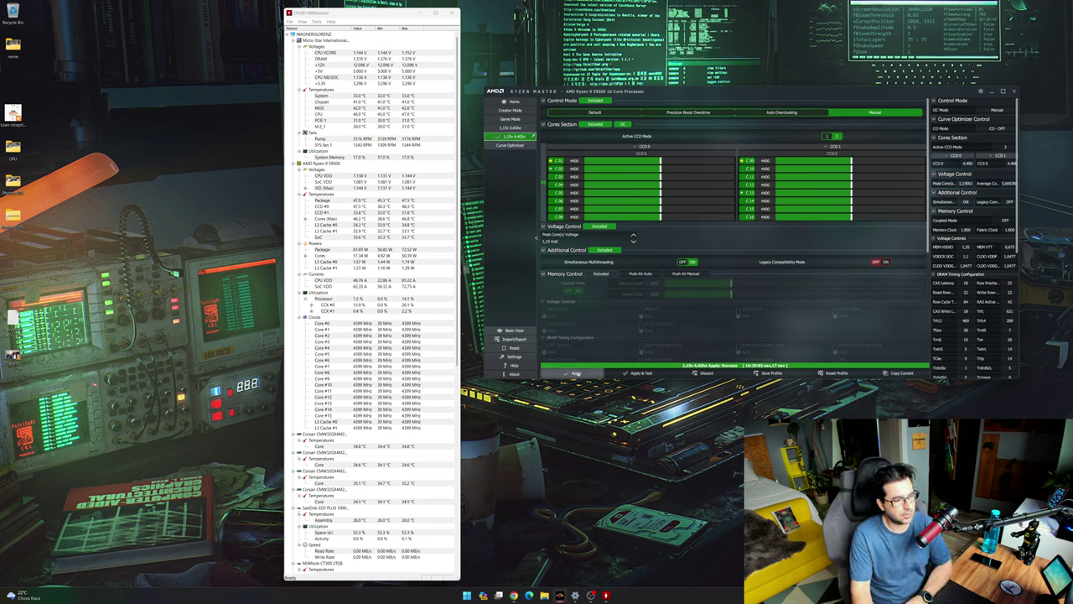
Clear HWMonitor's recorded minimum and maximum values and review the CPU clock readings and the drive sensors below them.
{"action": "left_click", "coordinate": [300, 21]}
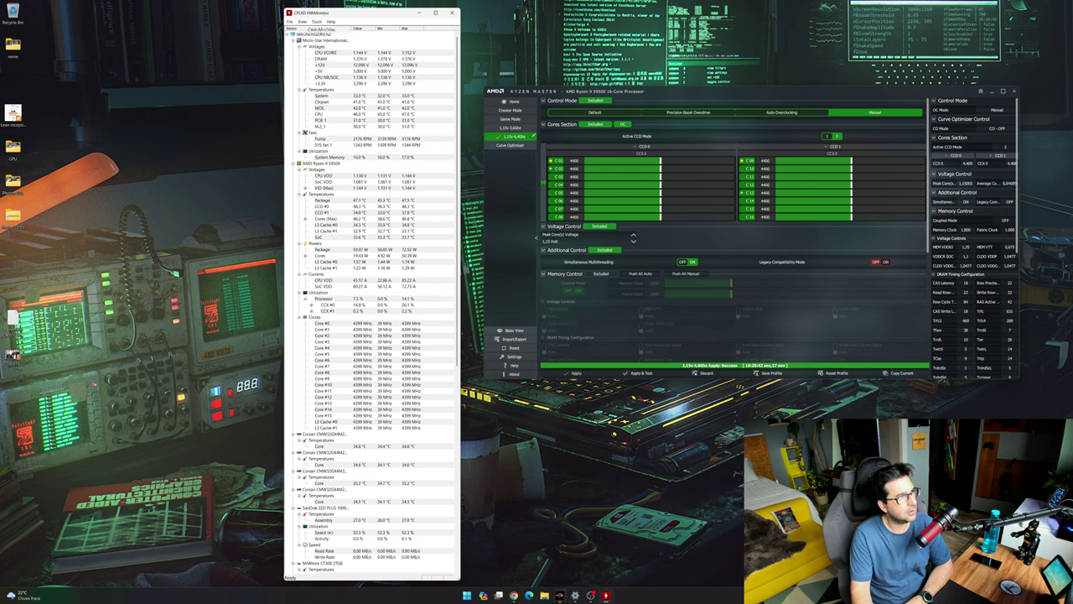
{"action": "left_click", "coordinate": [320, 28]}
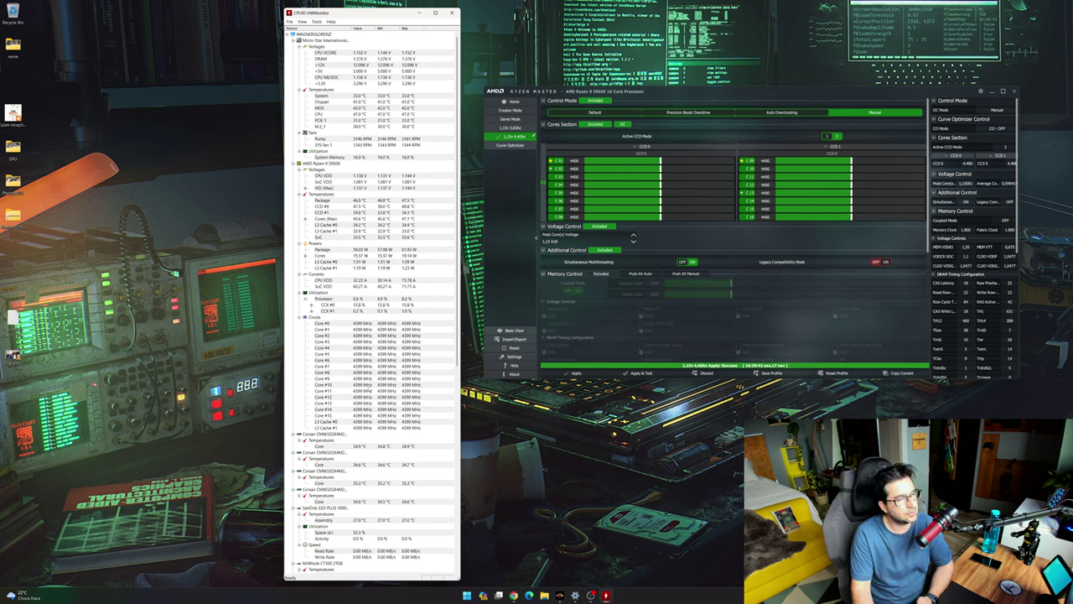
{"action": "scroll", "coordinate": [378, 353], "scroll_direction": "down", "scroll_amount": 4}
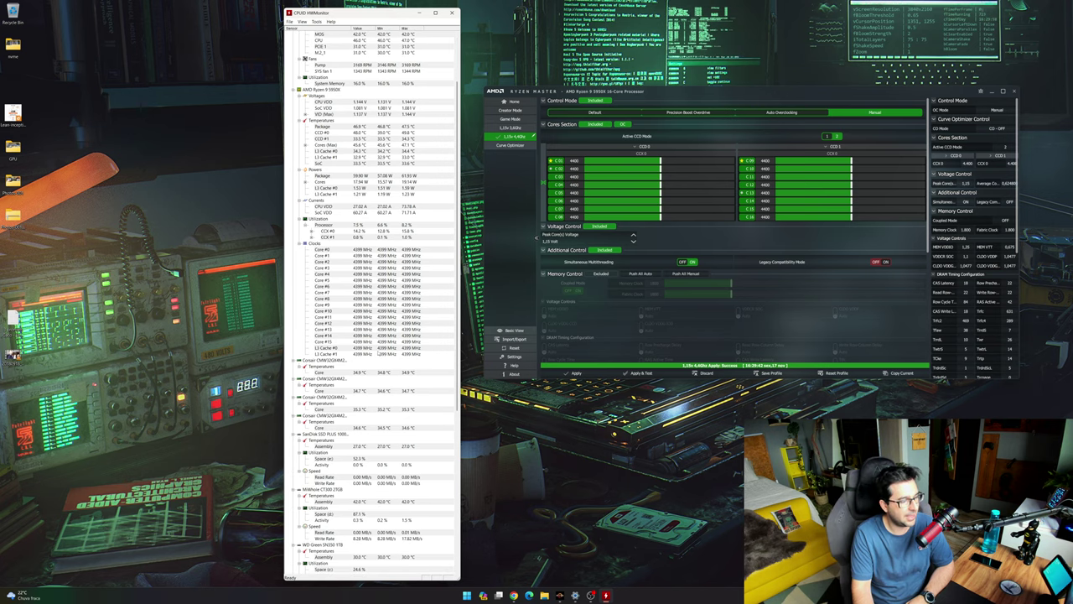
Close the HWMonitor and Ryzen Master windows to return to the empty desktop.
{"action": "left_click", "coordinate": [452, 12]}
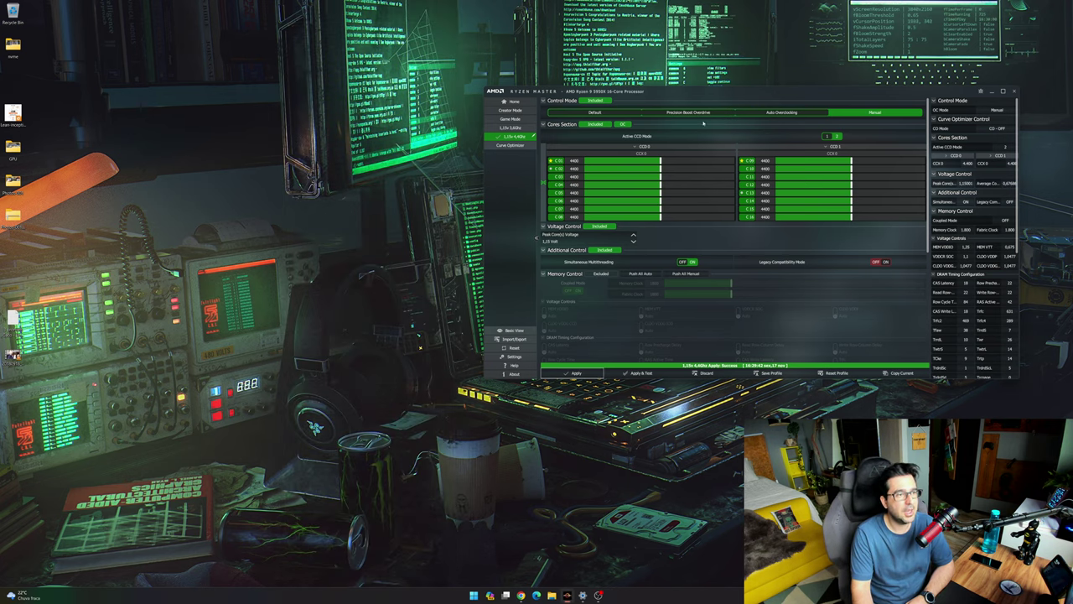
{"action": "left_click", "coordinate": [1014, 91]}
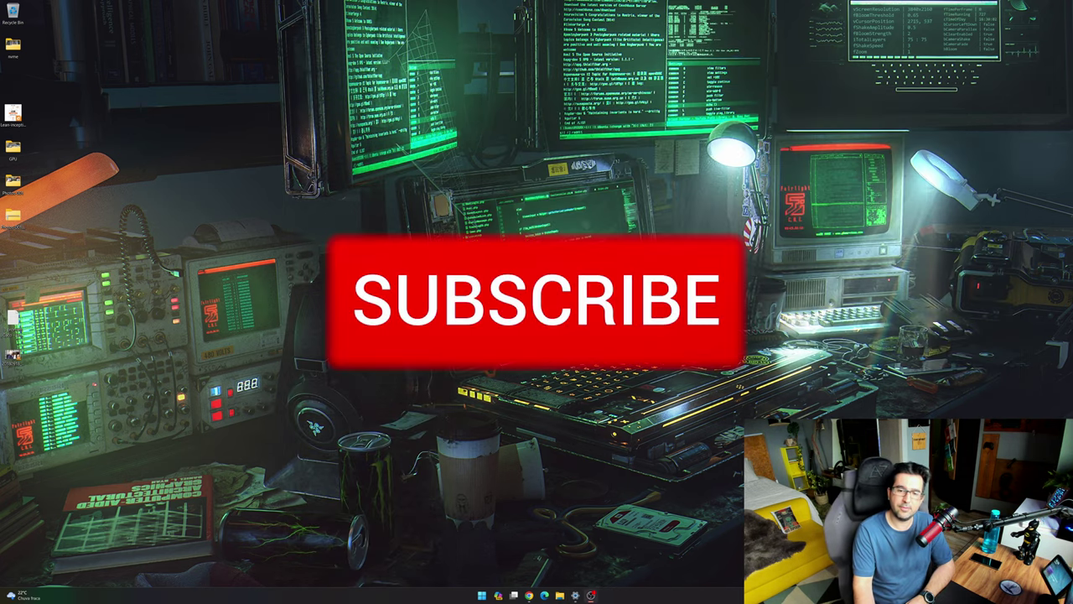